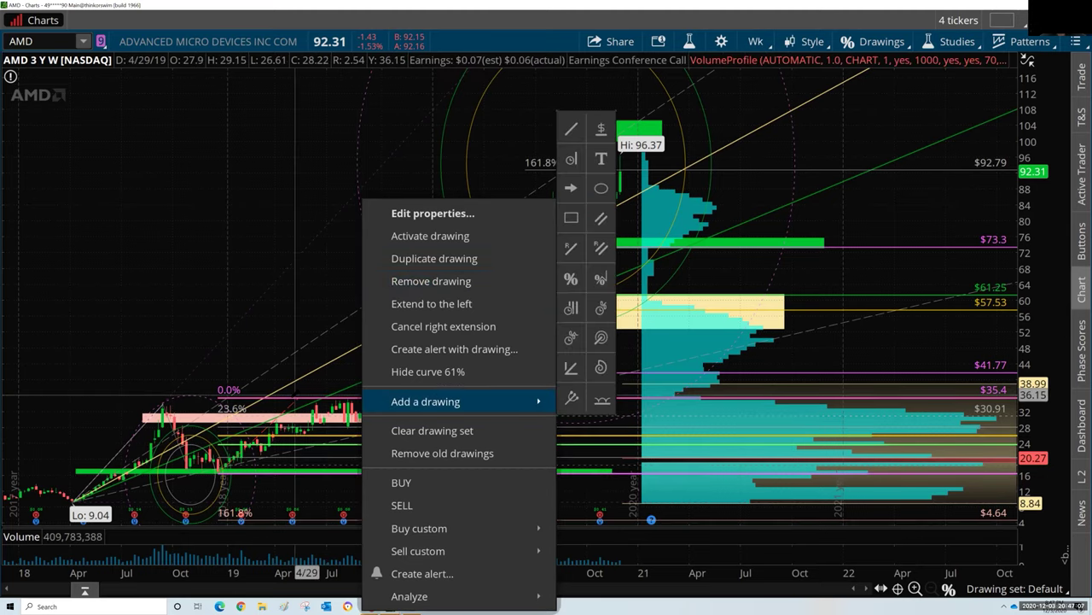
# Re-anchor the existing Fibonacci retracement on the AMD chart from the early-2018 low, about 8.97, up to about 94.49
pyautogui.rightClick(282, 401)
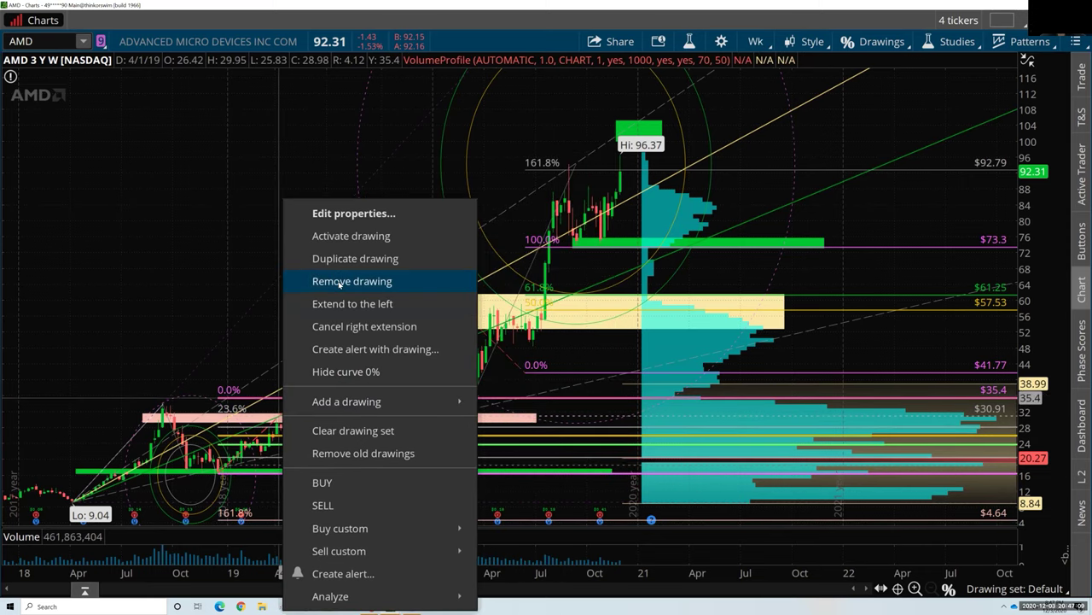
pyautogui.click(341, 237)
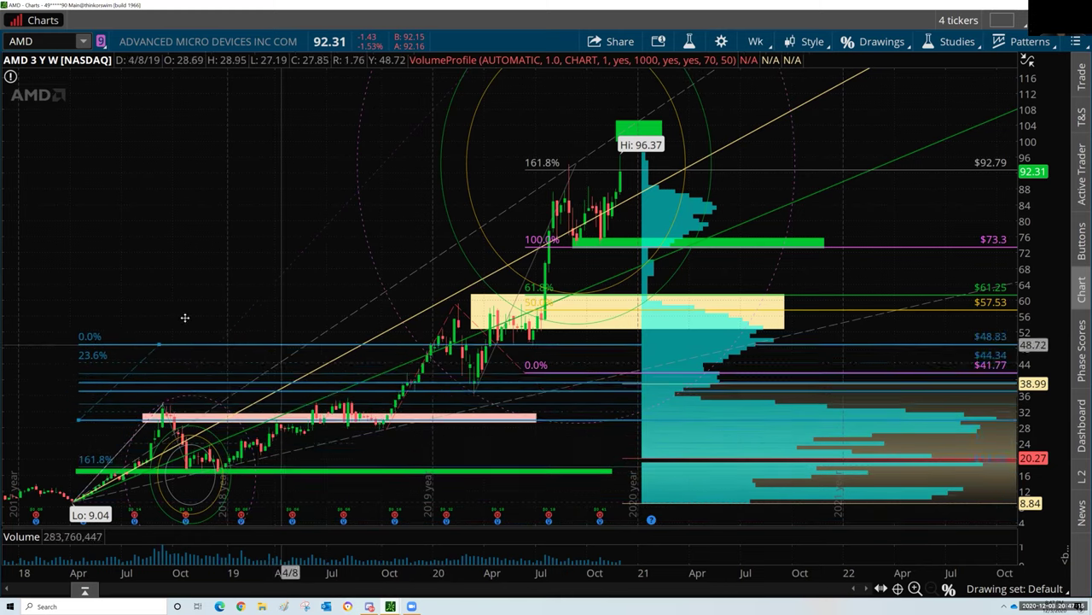
pyautogui.click(96, 408)
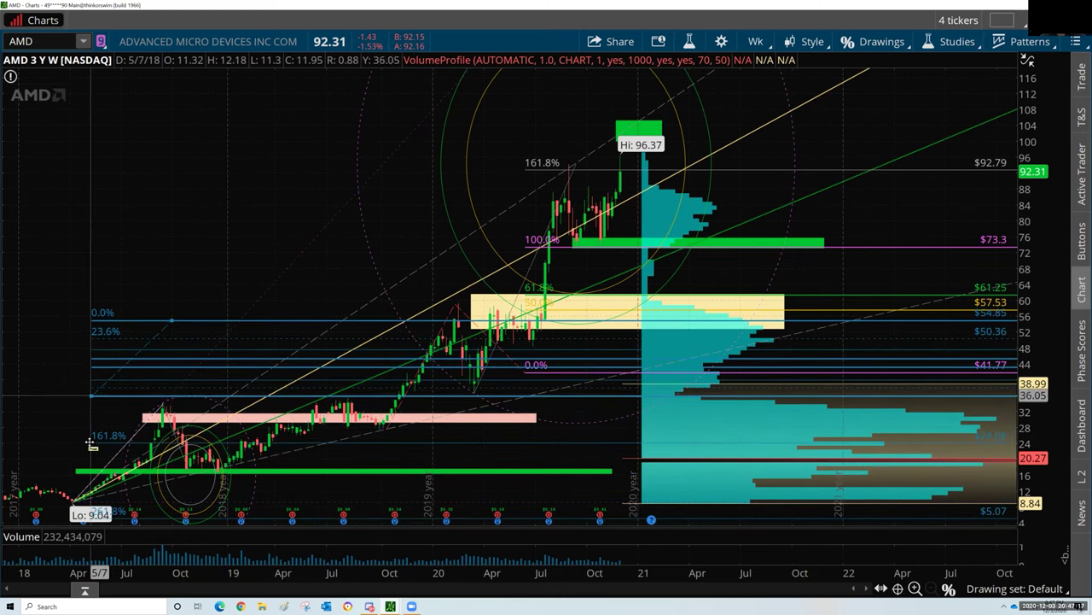
pyautogui.click(75, 503)
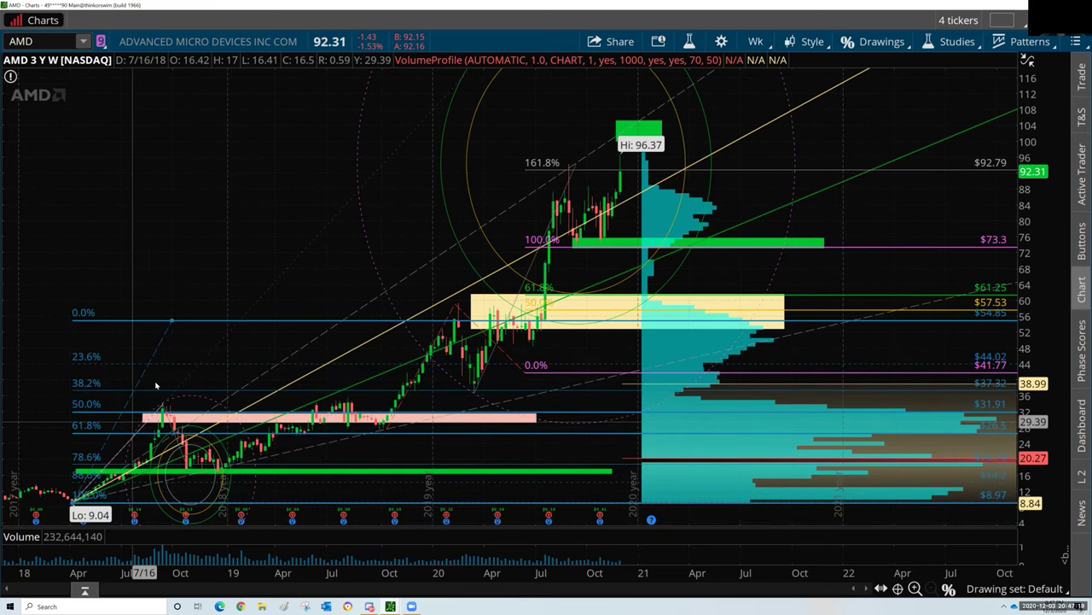
pyautogui.moveTo(170, 320)
pyautogui.mouseDown()
pyautogui.moveTo(175, 243)
pyautogui.moveTo(159, 157)
pyautogui.moveTo(268, 202)
pyautogui.moveTo(243, 164)
pyautogui.moveTo(282, 159)
pyautogui.moveTo(270, 155)
pyautogui.mouseUp()
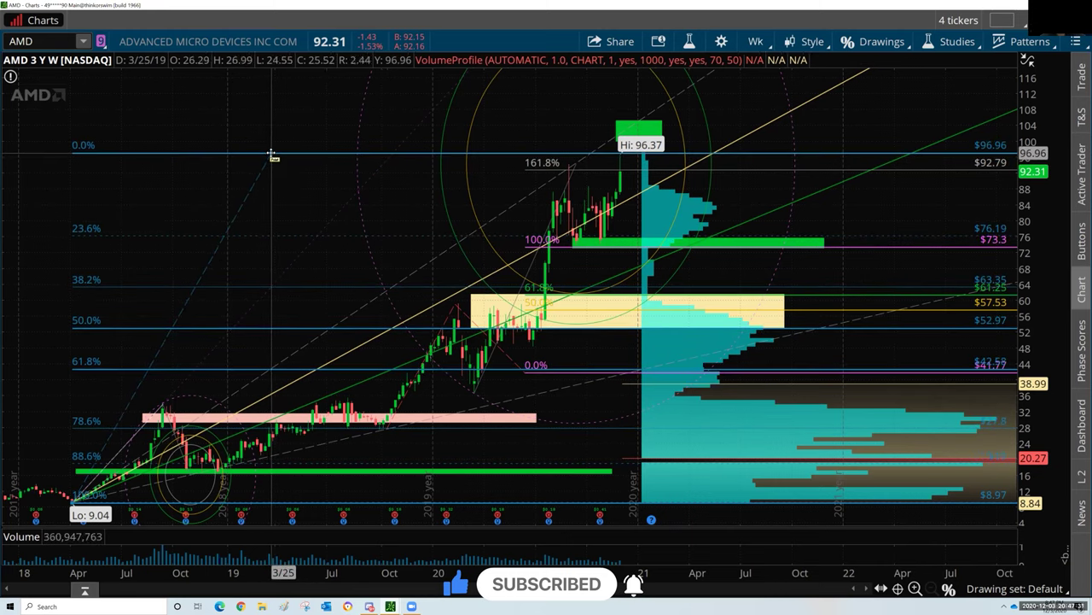
pyautogui.moveTo(274, 156); pyautogui.dragTo(279, 162)
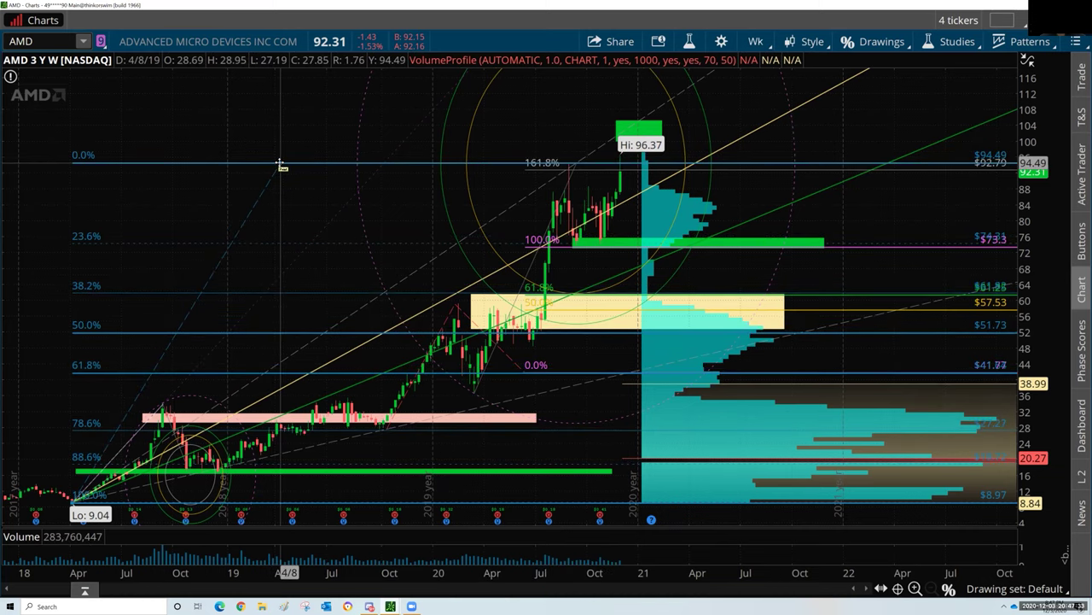
# Pull the retracement's 0% end to about 88.68 and remove that Fibonacci retracement from the AMD chart
pyautogui.moveTo(384, 211); pyautogui.dragTo(455, 306)
pyautogui.moveTo(518, 235); pyautogui.dragTo(321, 181)
pyautogui.rightClick(322, 181)
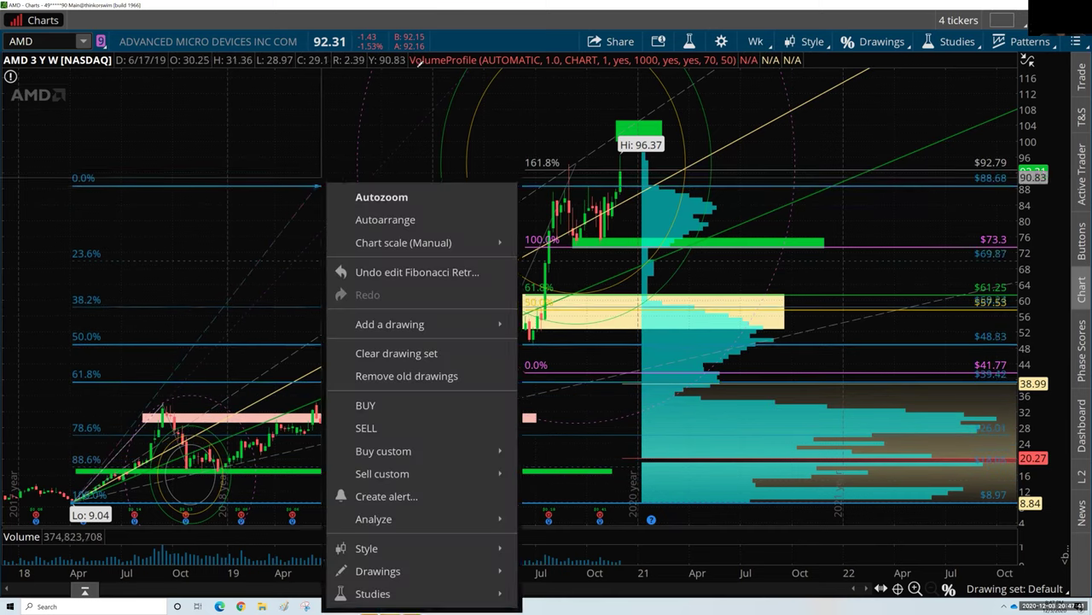
pyautogui.rightClick(244, 188)
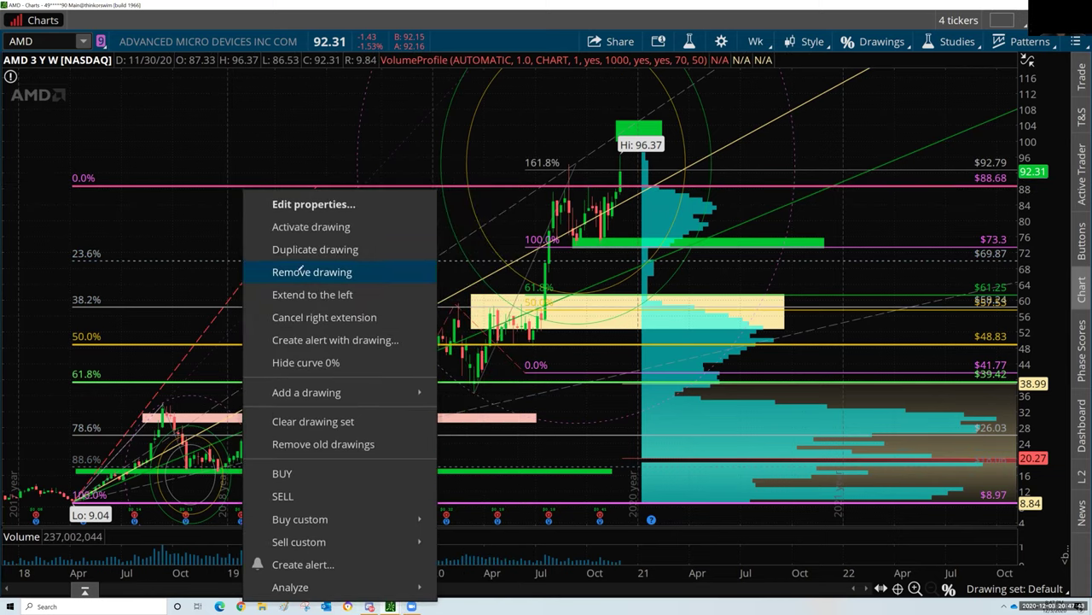
pyautogui.click(300, 270)
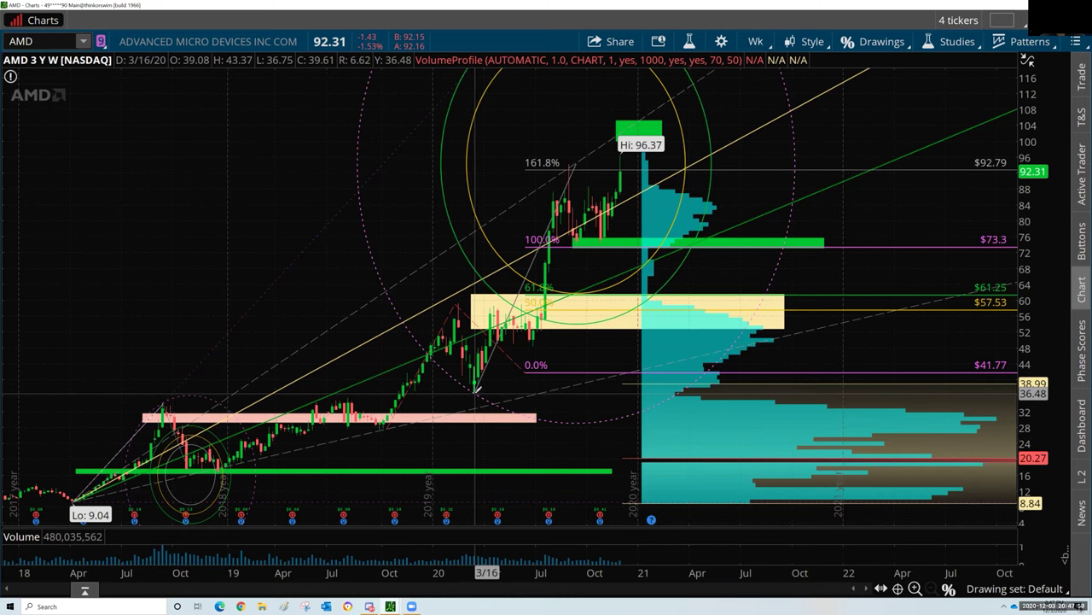
# Try a Fibonacci retracement from AMD's March 2020 low, about 36.48, up to about 93.52, and discard it
pyautogui.moveTo(475, 389); pyautogui.dragTo(507, 162)
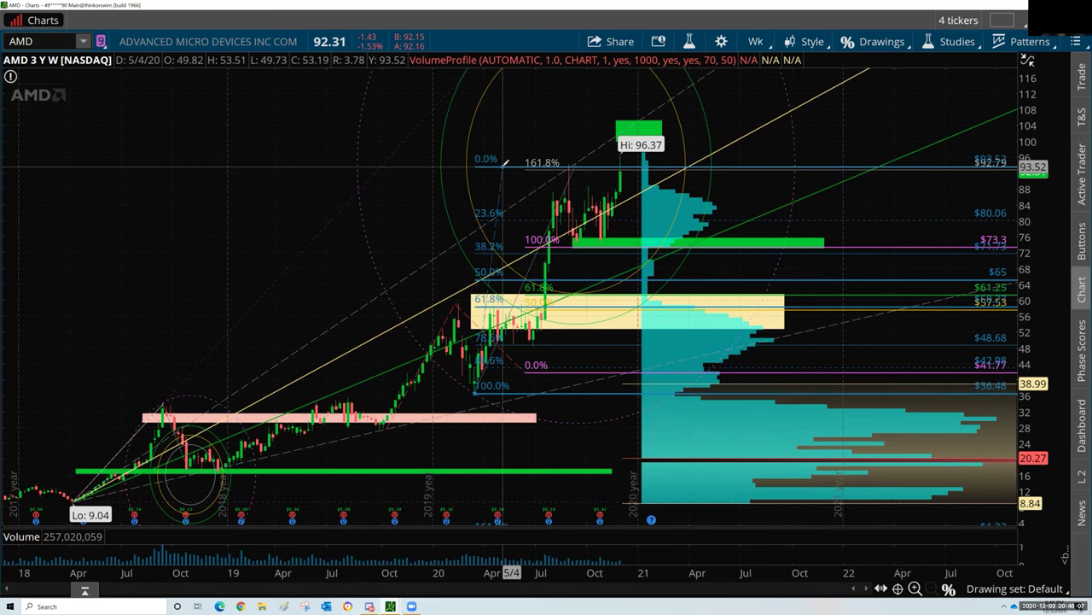
pyautogui.press('Delete')
pyautogui.rightClick(497, 169)
pyautogui.press('Escape')
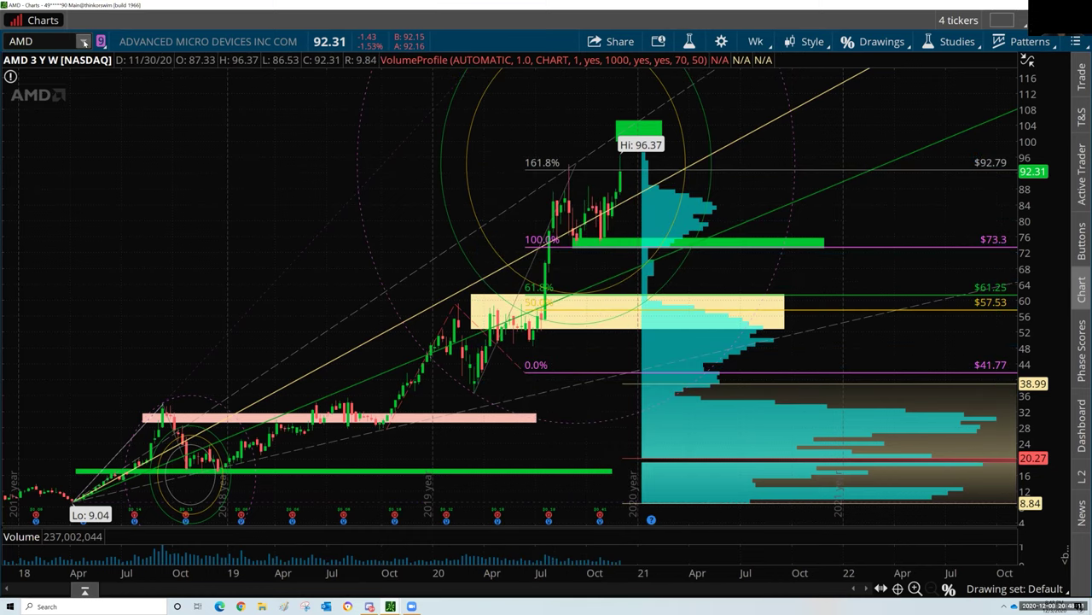
# Look through the symbol list and load SPY on the chart
pyautogui.click(83, 42)
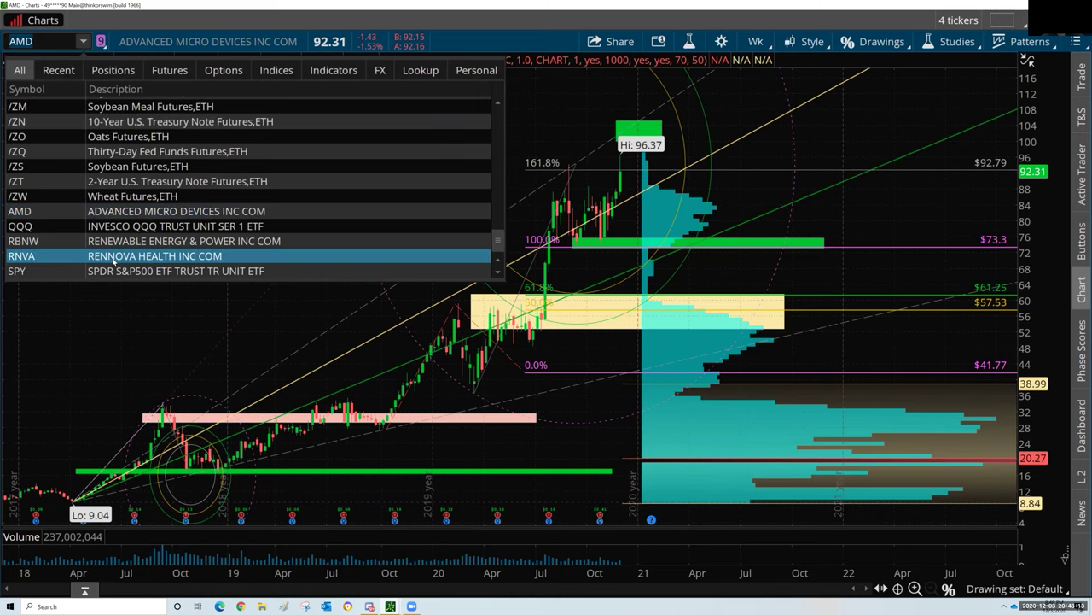
pyautogui.scroll(-1, 109, 246)
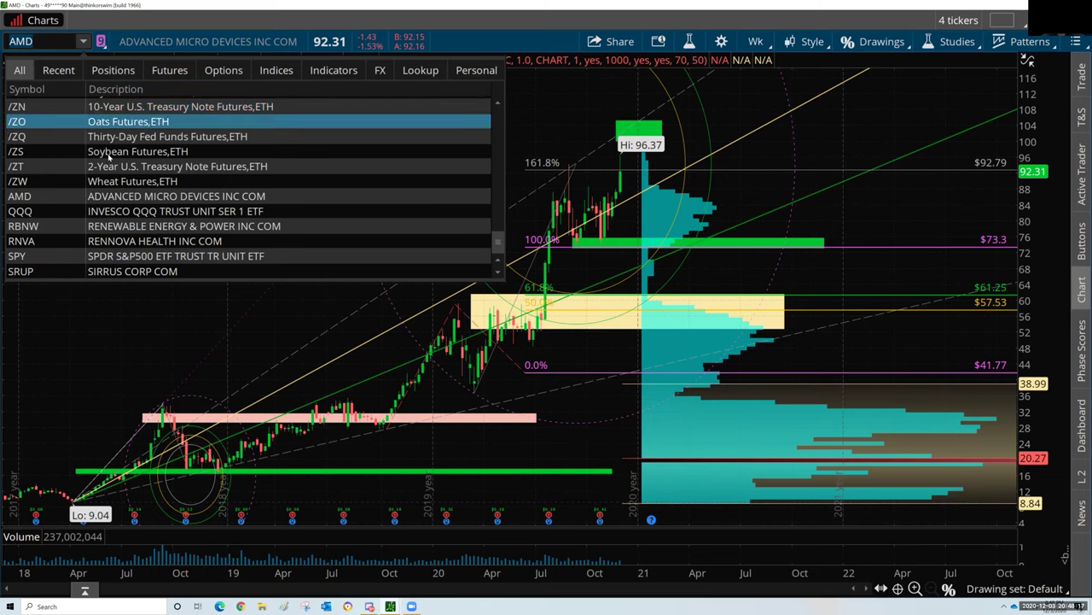
pyautogui.scroll(4, 68, 166)
pyautogui.click(38, 40)
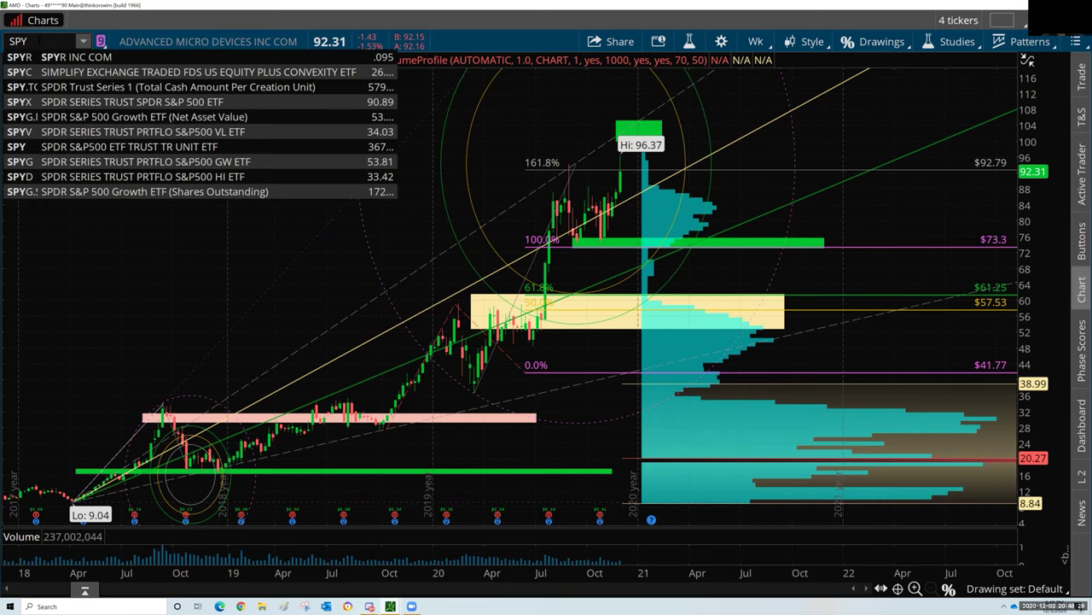
pyautogui.press('Return')
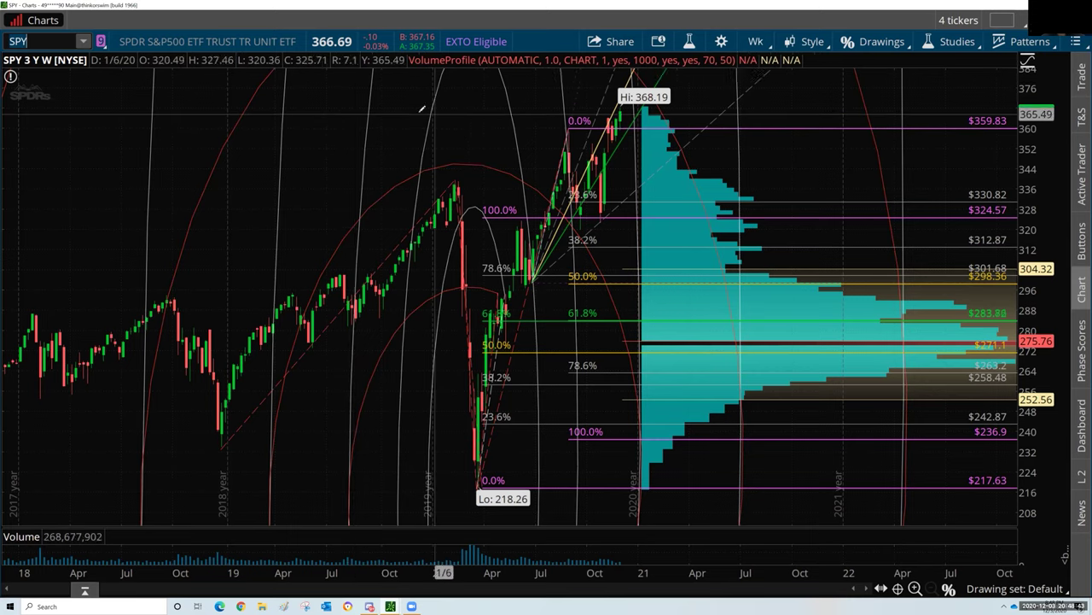
# Examine how SPY's 2020 recovery candles react at the existing Fibonacci levels and arcs
pyautogui.moveTo(670, 221); pyautogui.dragTo(965, 220)
pyautogui.scroll(2, 300, 312)
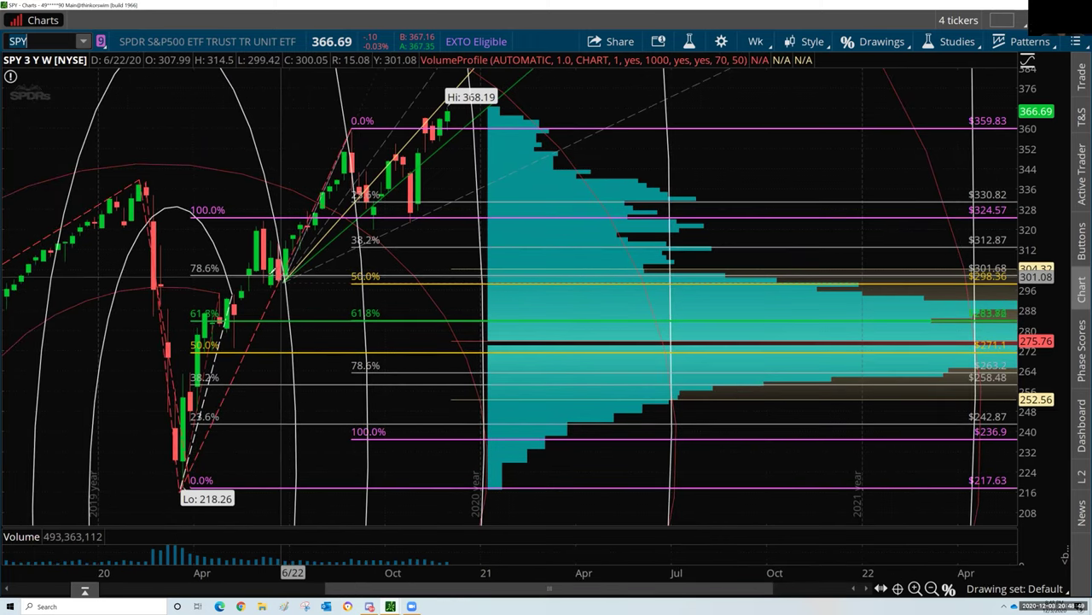
pyautogui.moveTo(283, 274)
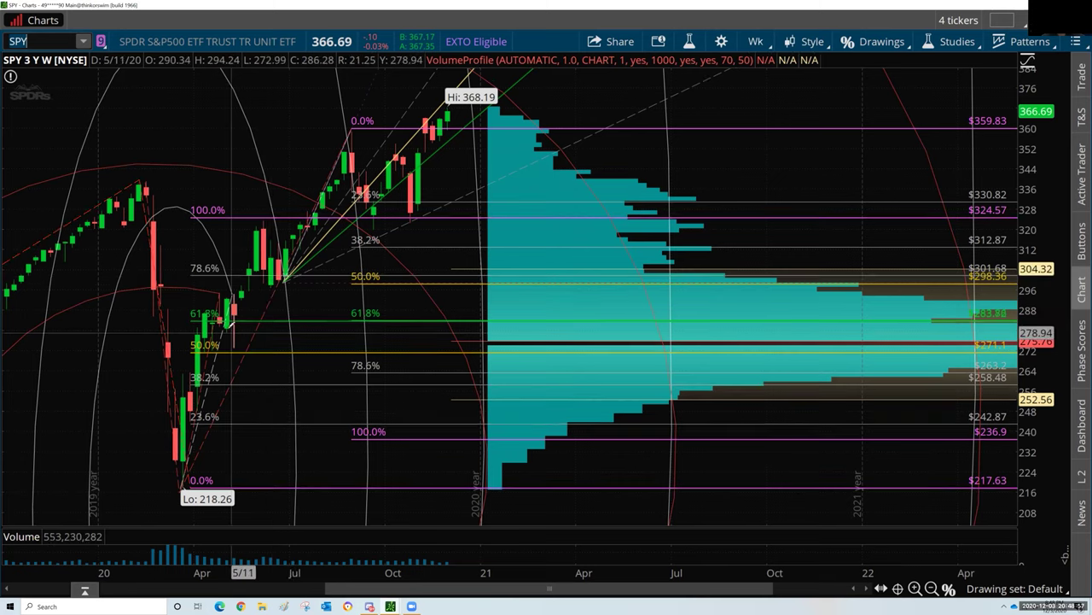
pyautogui.moveTo(222, 320)
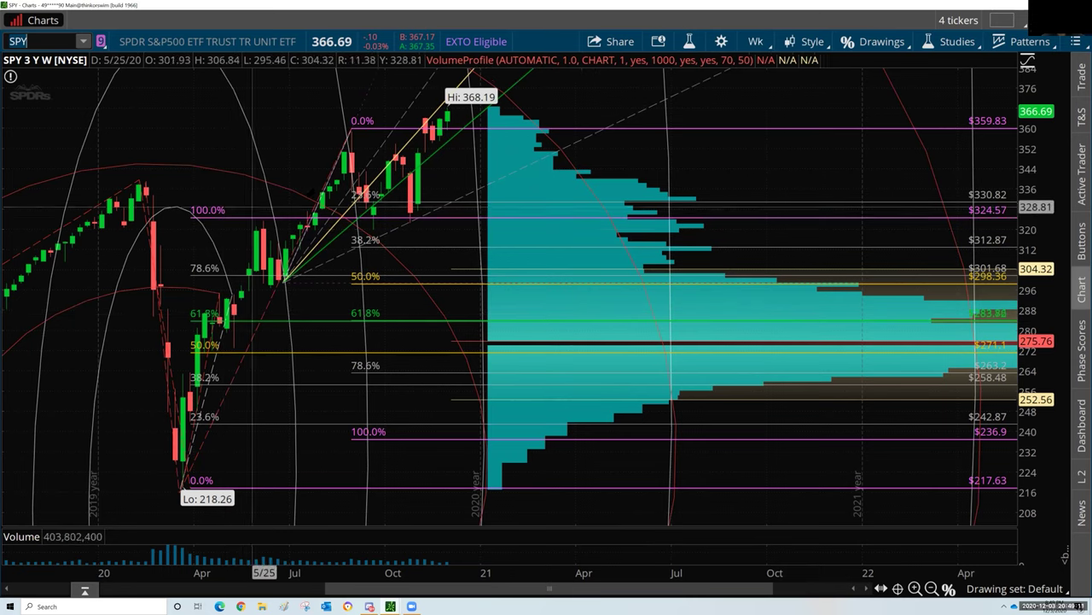
pyautogui.moveTo(228, 573); pyautogui.dragTo(461, 206)
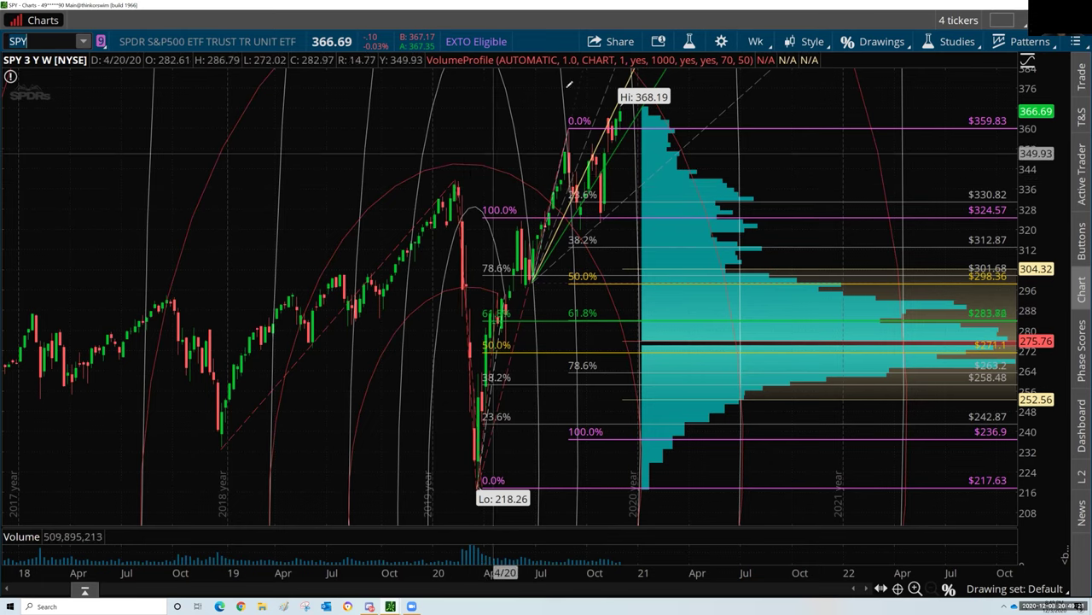
# Remove the Fibonacci drawing anchored at the March 2020 low and clear the whole drawing set from the SPY chart
pyautogui.rightClick(519, 354)
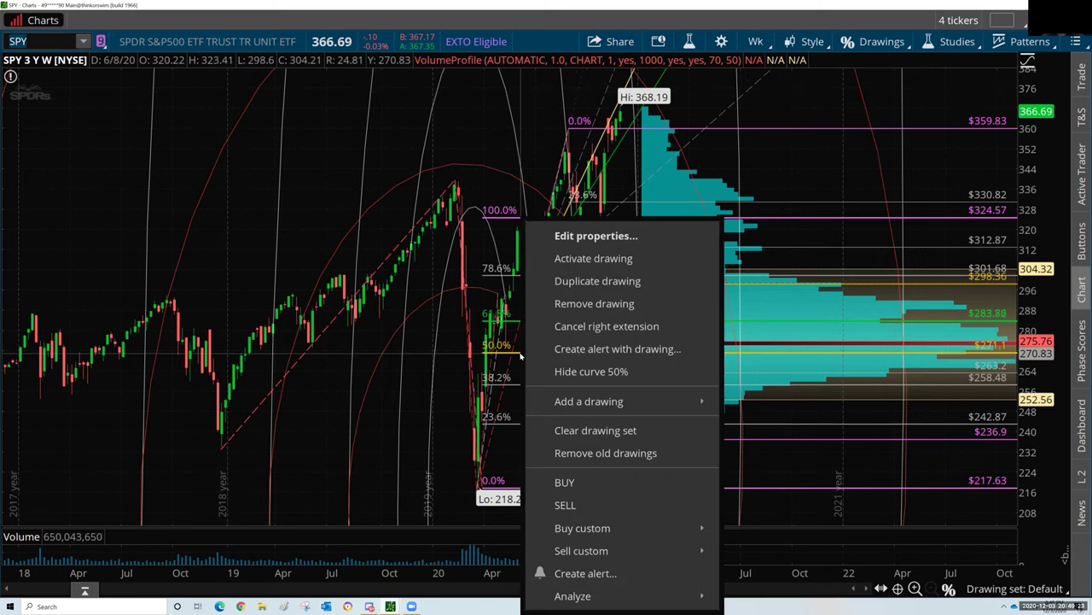
pyautogui.click(582, 307)
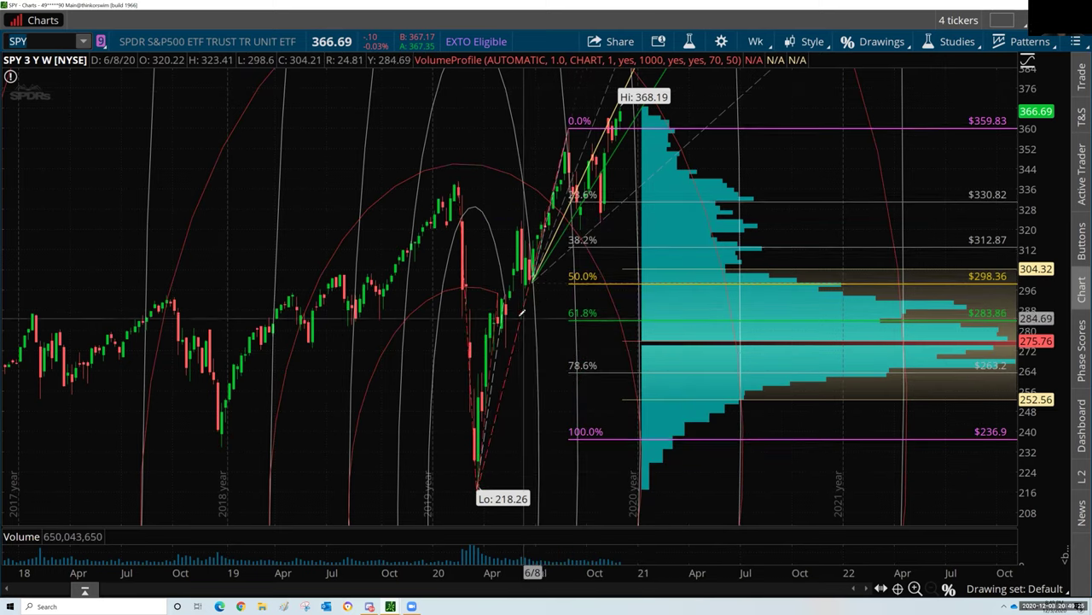
pyautogui.rightClick(581, 311)
pyautogui.moveTo(581, 313)
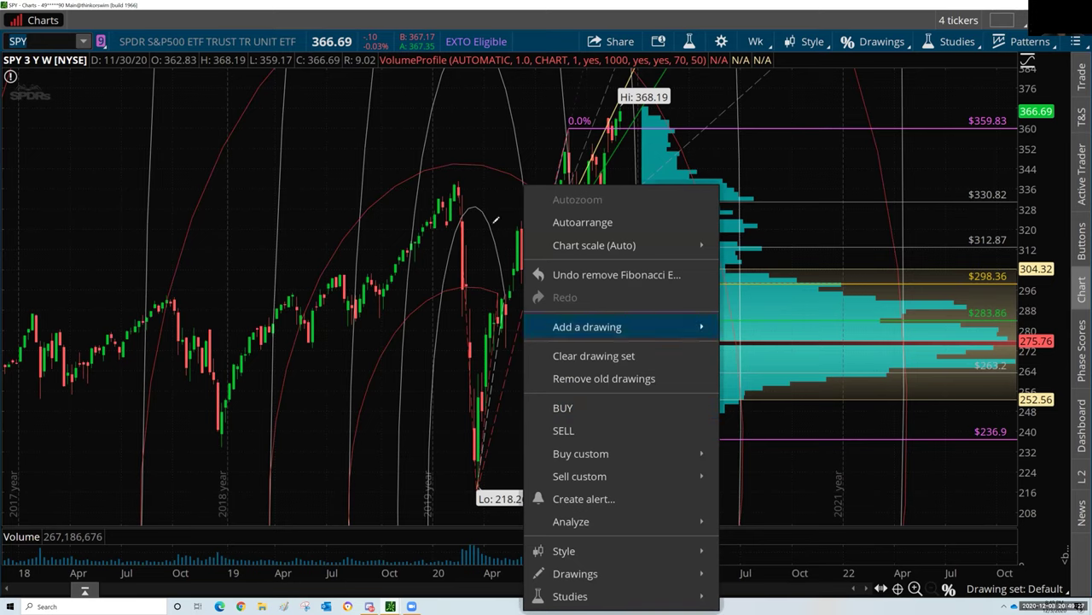
pyautogui.rightClick(533, 346)
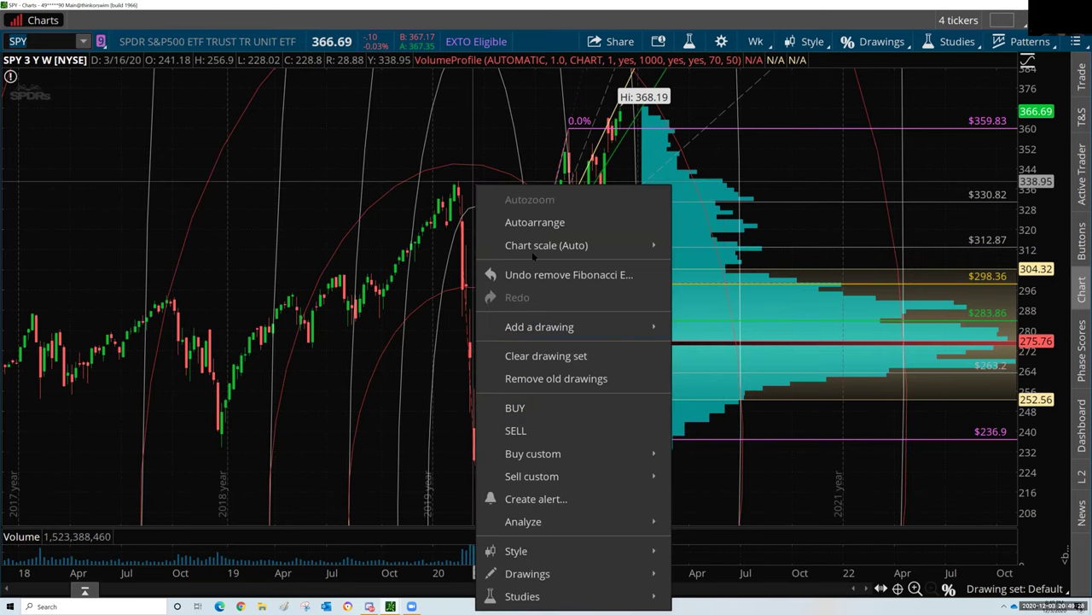
pyautogui.click(550, 353)
pyautogui.click(608, 91)
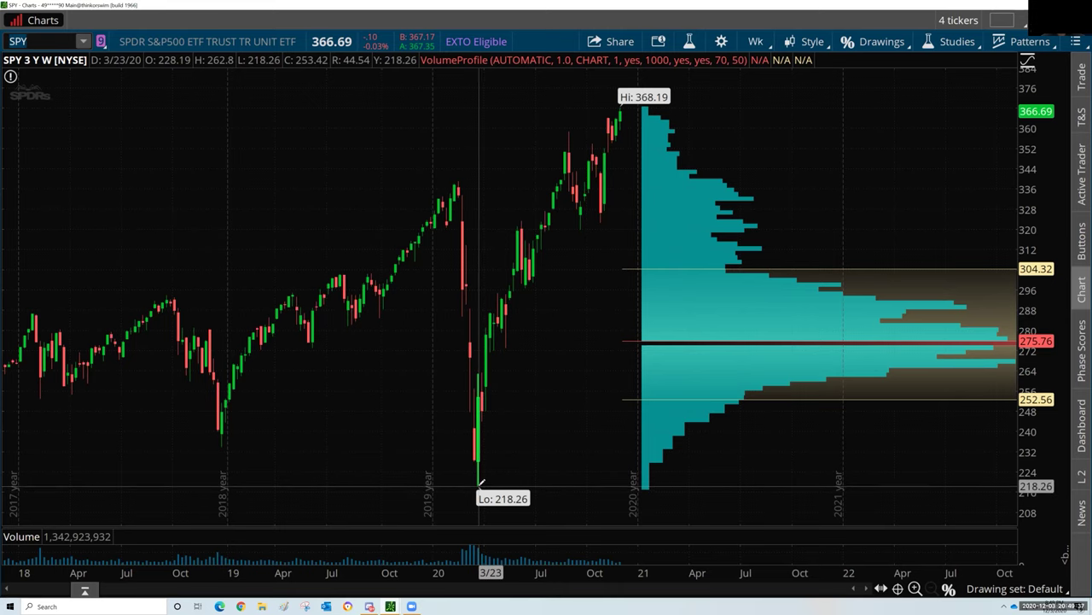
# Draw a Fibonacci retracement from SPY's February 2020 peak, about 339.12, down to the March 2020 low, about 217.75
pyautogui.rightClick(466, 231)
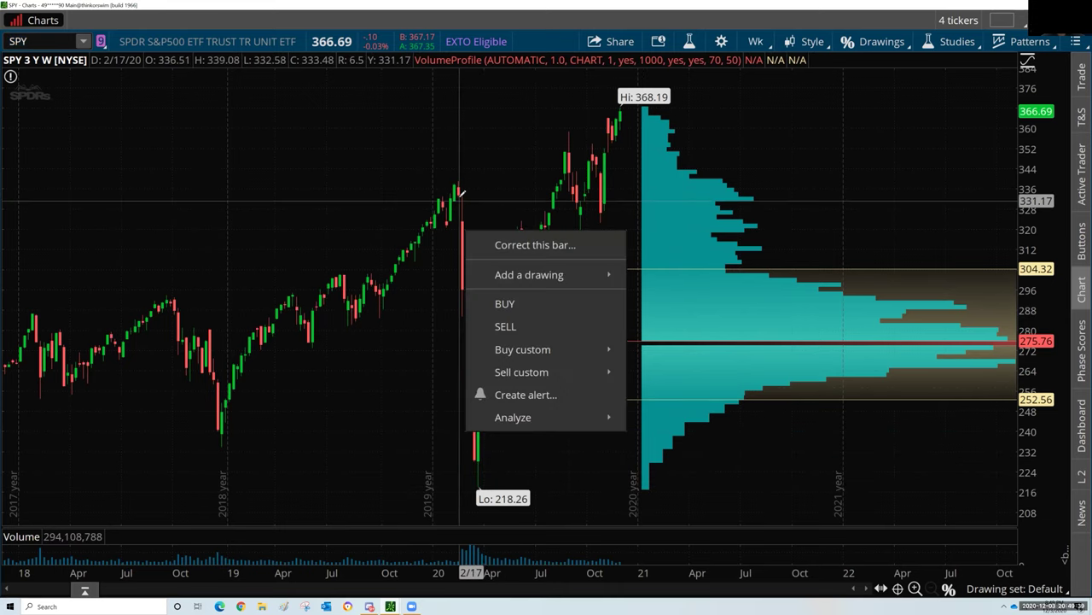
pyautogui.click(460, 181)
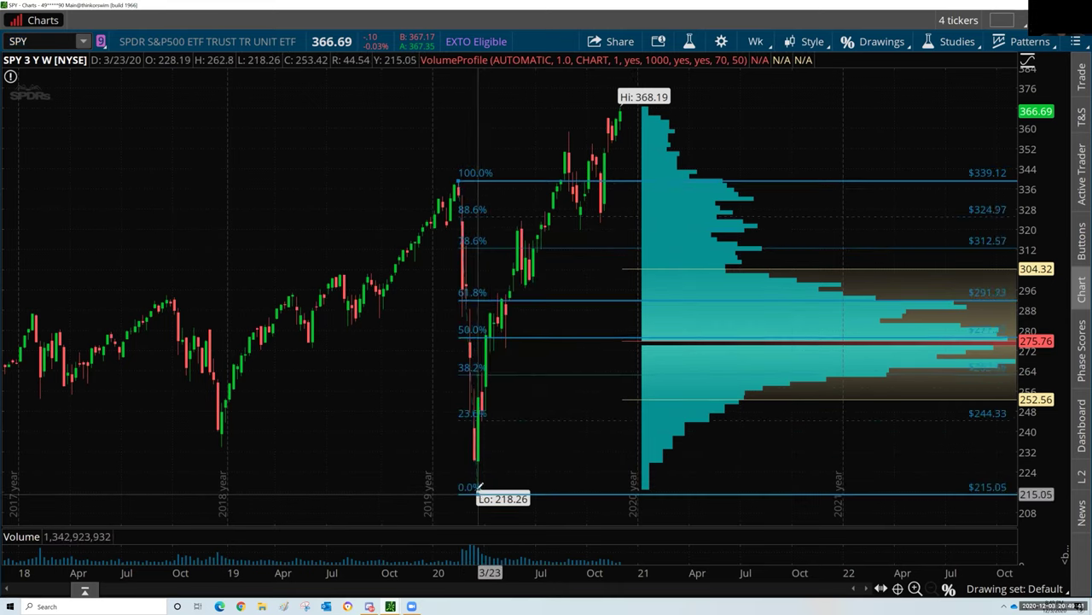
pyautogui.click(480, 481)
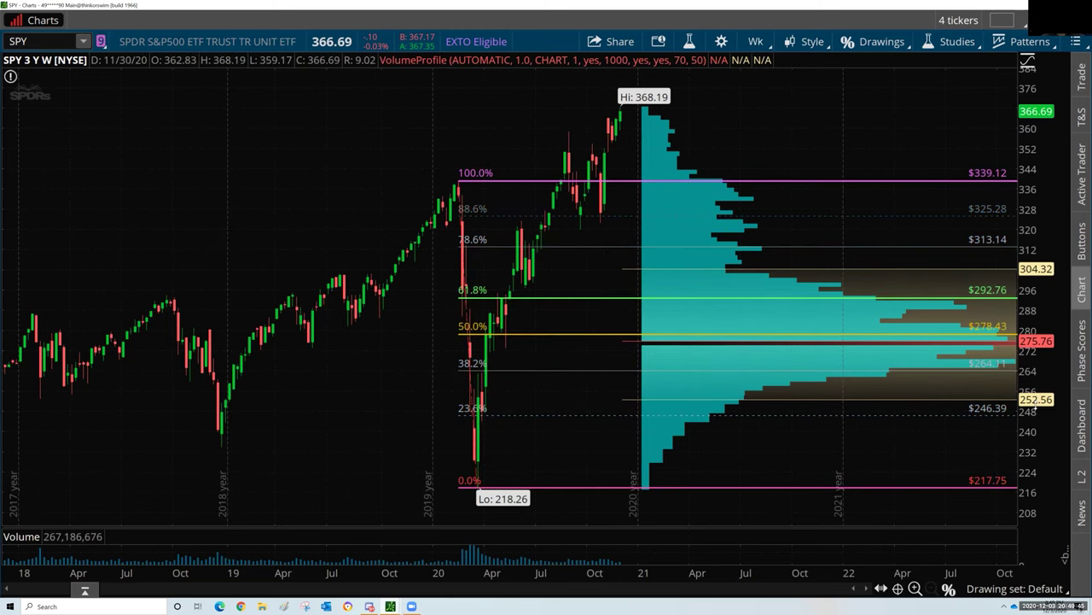
# Compress the price scale to include the 161.8% extension and compare the 2020 recovery candles with the retracement levels
pyautogui.moveTo(1037, 501); pyautogui.dragTo(1037, 538)
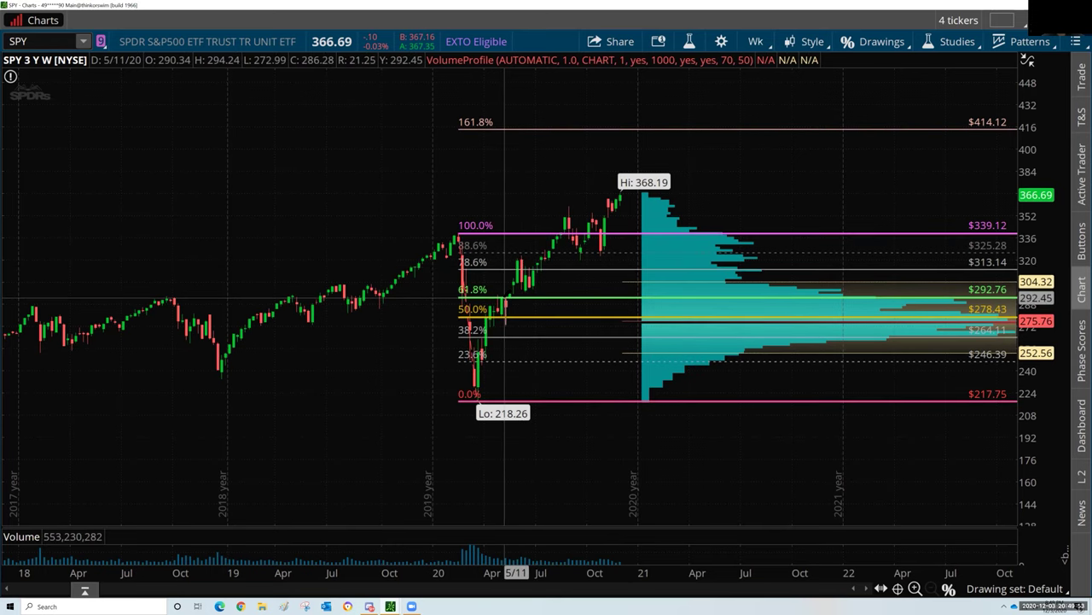
pyautogui.moveTo(504, 297)
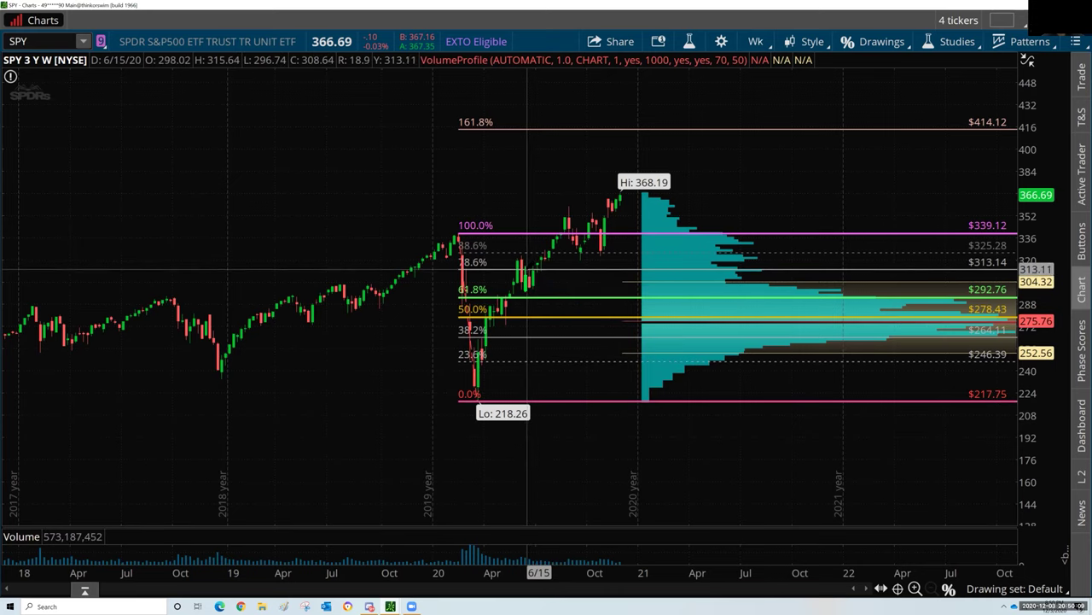
pyautogui.moveTo(531, 268)
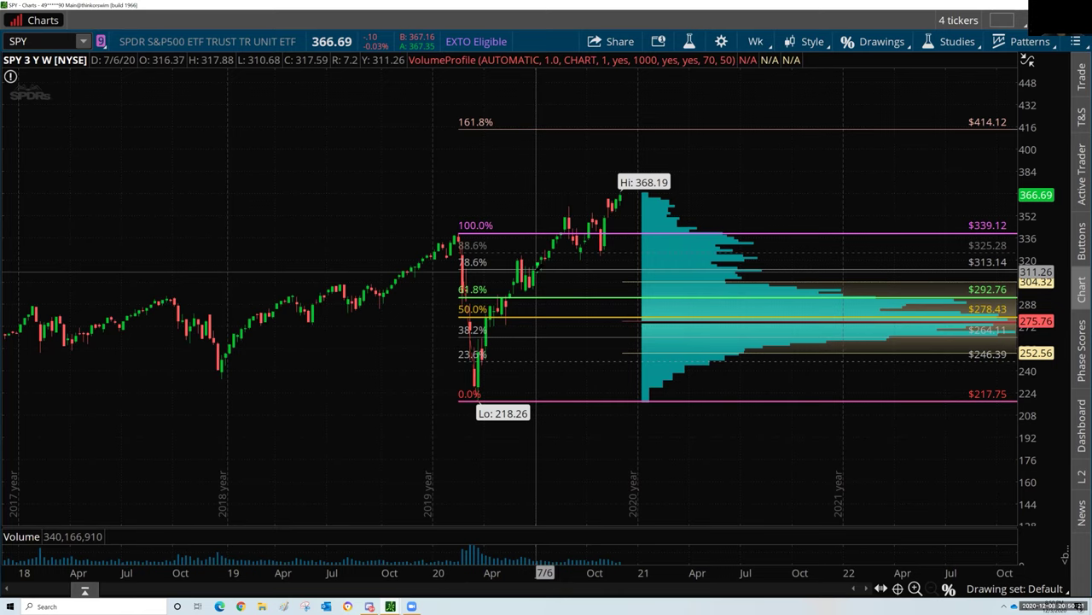
pyautogui.moveTo(535, 268)
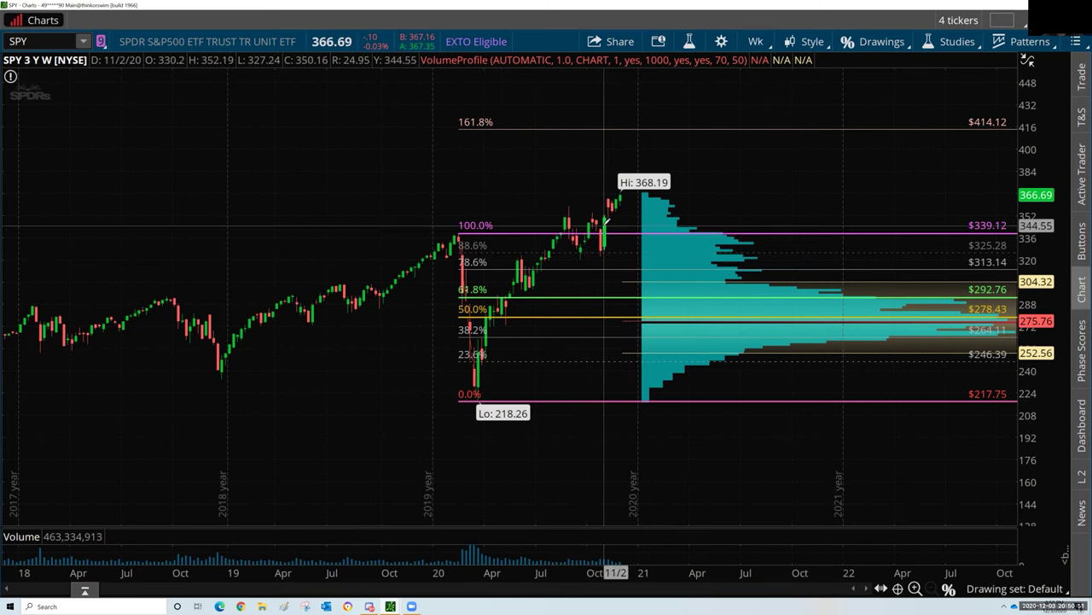
# Add a Fibonacci fan from SPY's March 2020 low to the June 2020 high at about 322.67
pyautogui.click(879, 40)
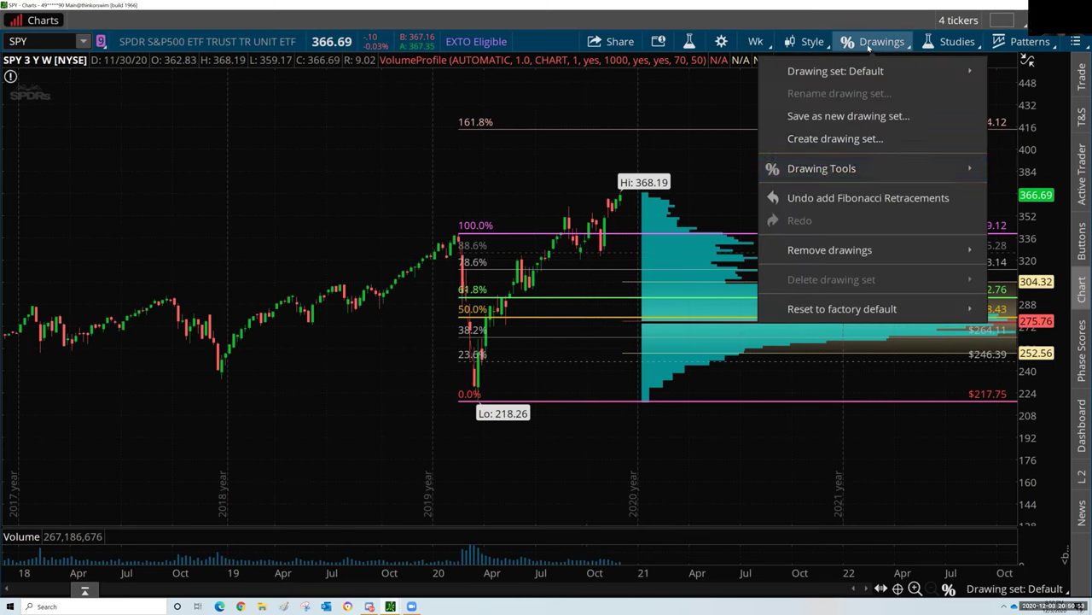
pyautogui.moveTo(874, 169)
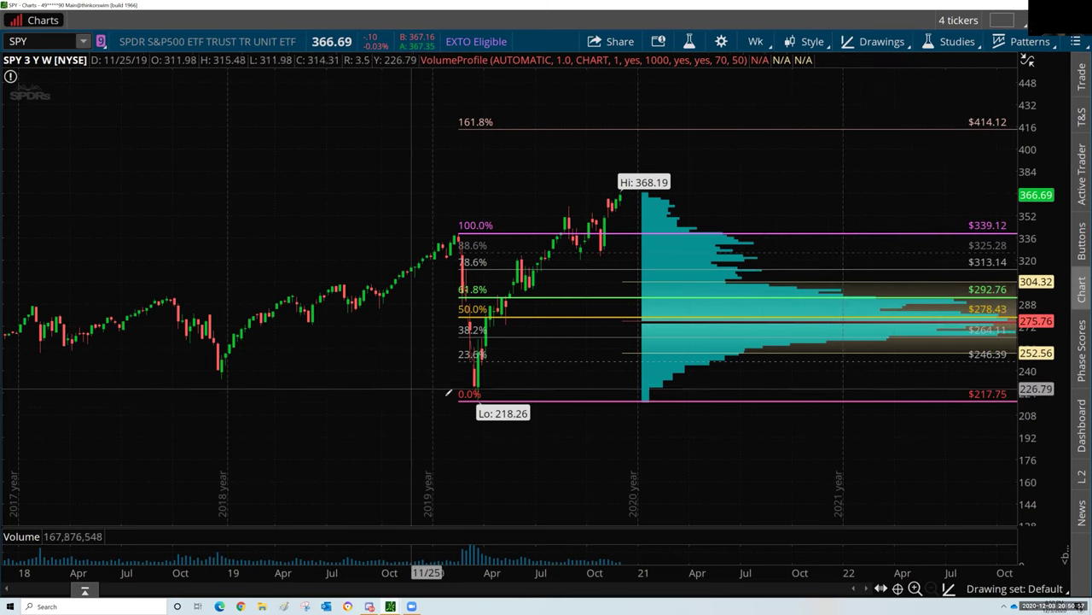
pyautogui.click(480, 399)
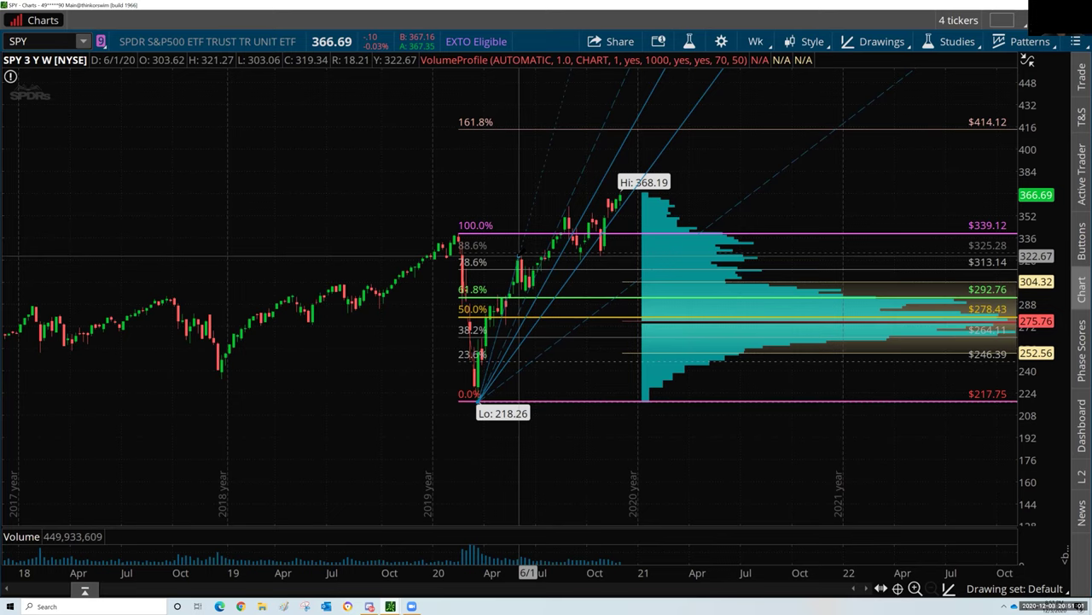
pyautogui.click(519, 256)
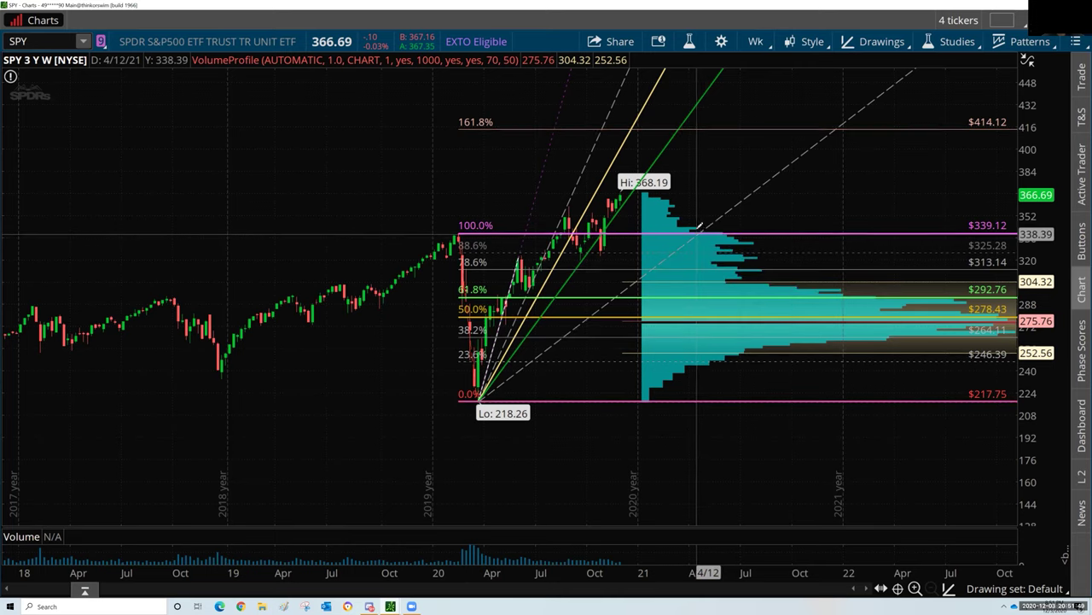
# Remove the Fibonacci retracement between the February 2020 peak and March 2020 low, keeping the fan
pyautogui.rightClick(507, 230)
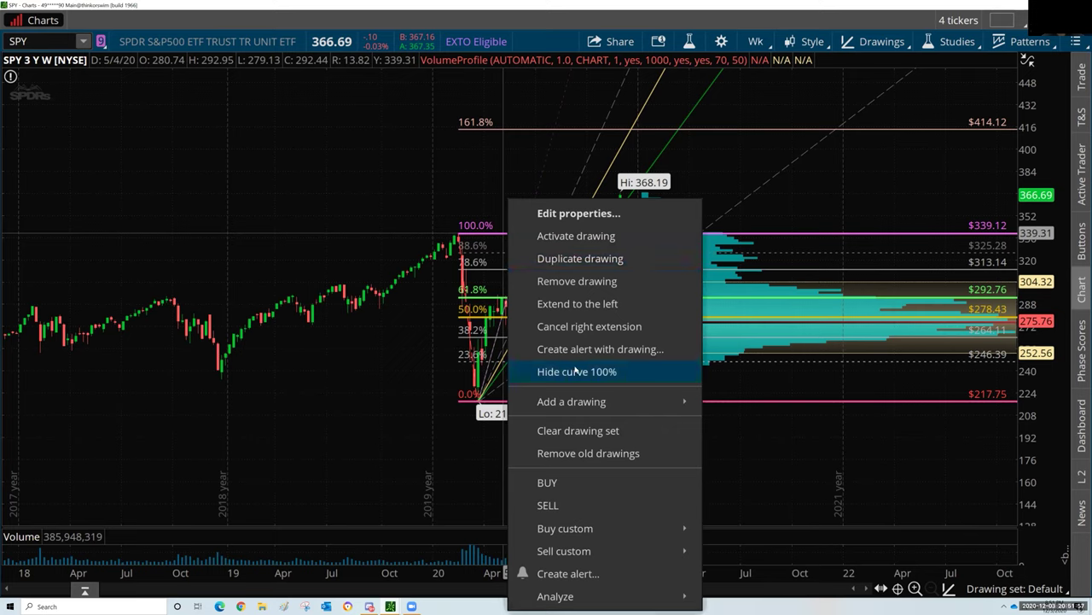
pyautogui.click(507, 310)
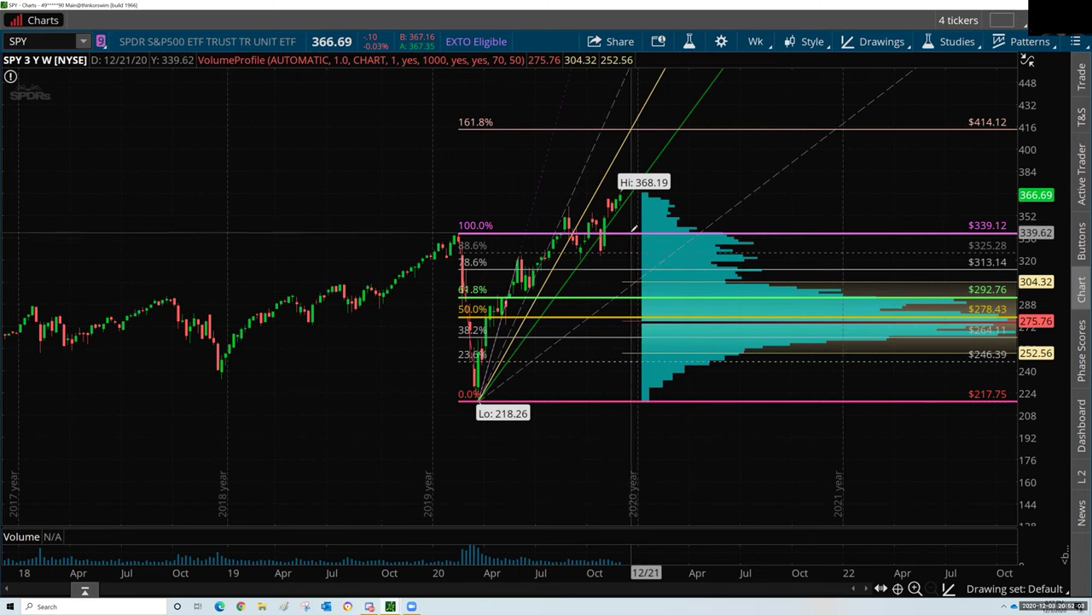
pyautogui.rightClick(563, 402)
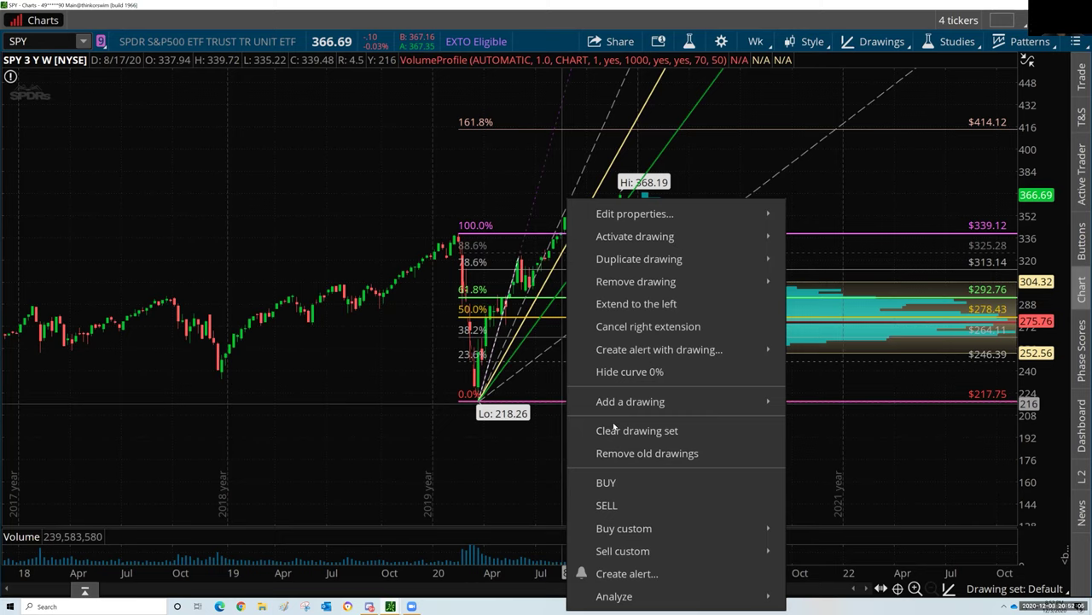
pyautogui.moveTo(622, 291)
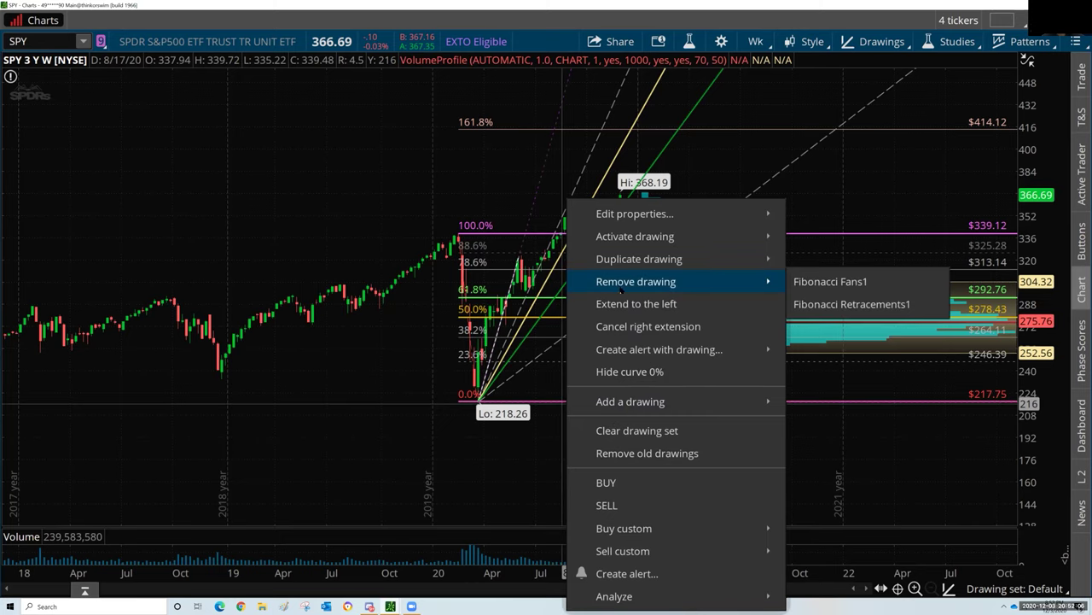
pyautogui.click(864, 306)
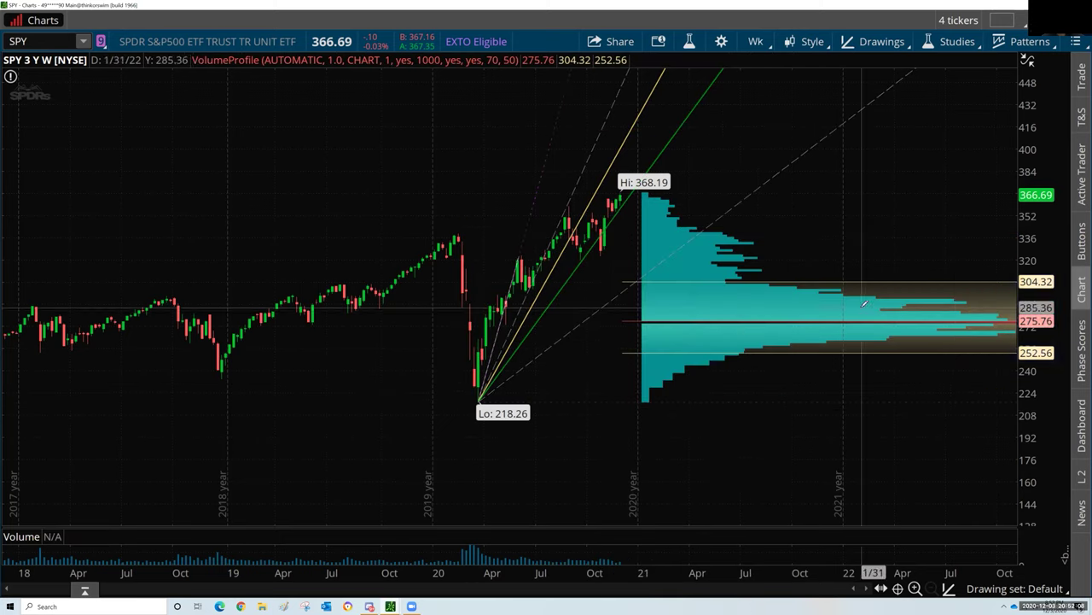
# Draw a Fibonacci extension from SPY's December 2018 low through the February 2020 peak to the March 2020 low, about 217.23
pyautogui.click(807, 41)
pyautogui.click(872, 43)
pyautogui.moveTo(888, 175)
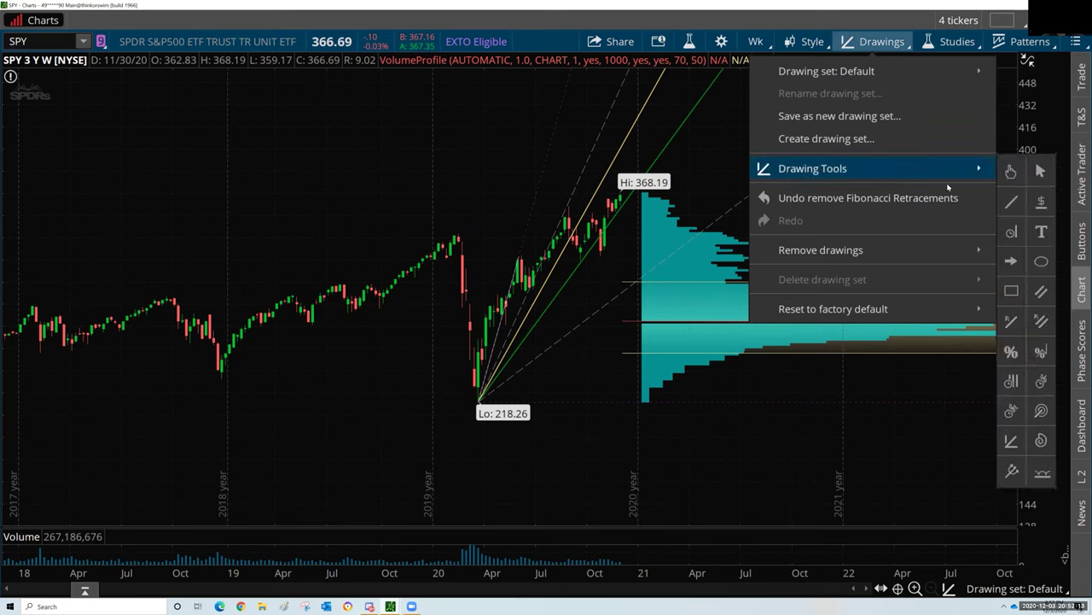
pyautogui.click(1041, 353)
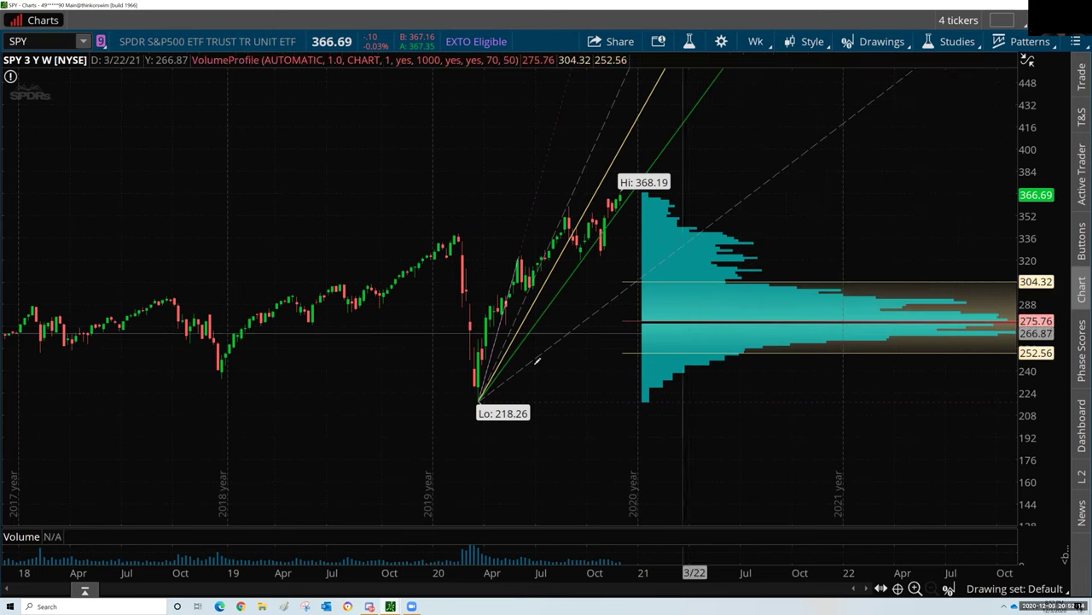
pyautogui.click(222, 377)
pyautogui.click(462, 233)
pyautogui.moveTo(487, 229); pyautogui.dragTo(482, 398)
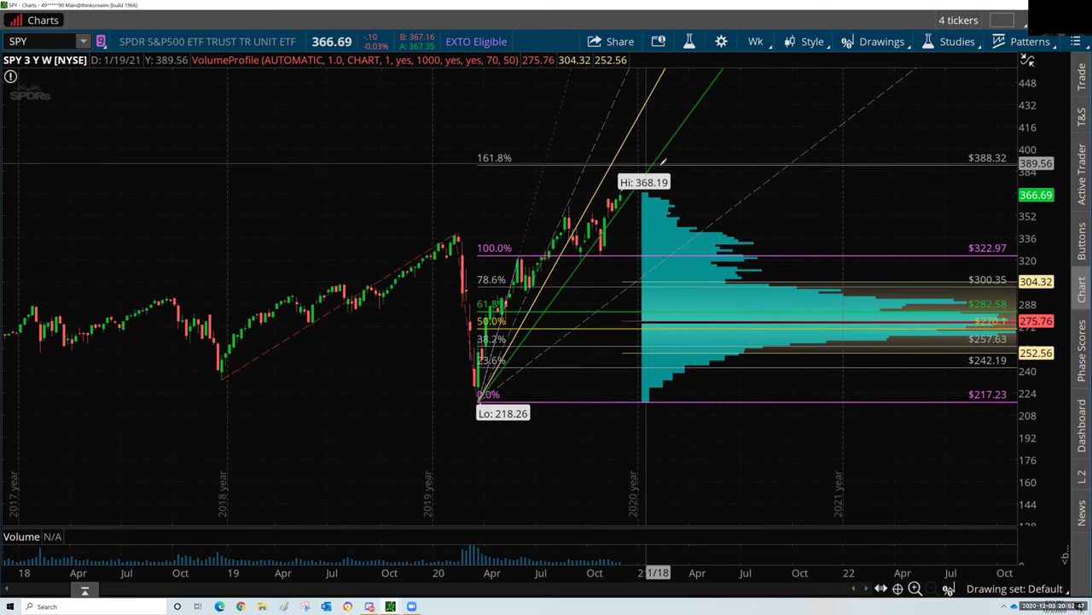
# Add a second Fibonacci extension from SPY's March 2020 low through the June 2020 high to the June pullback low, about 296.46
pyautogui.moveTo(653, 166)
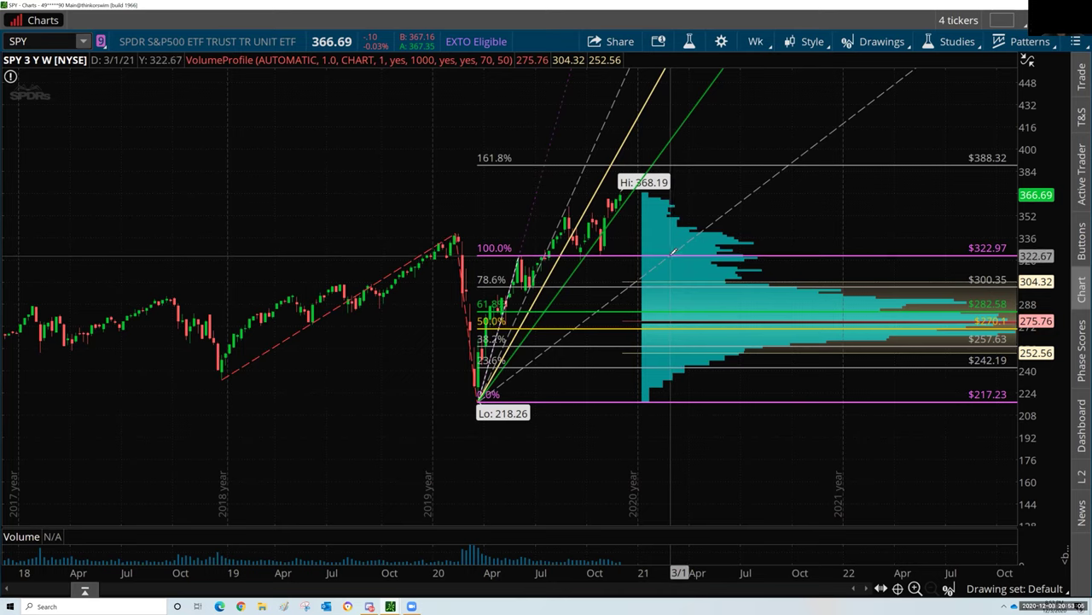
pyautogui.moveTo(671, 253)
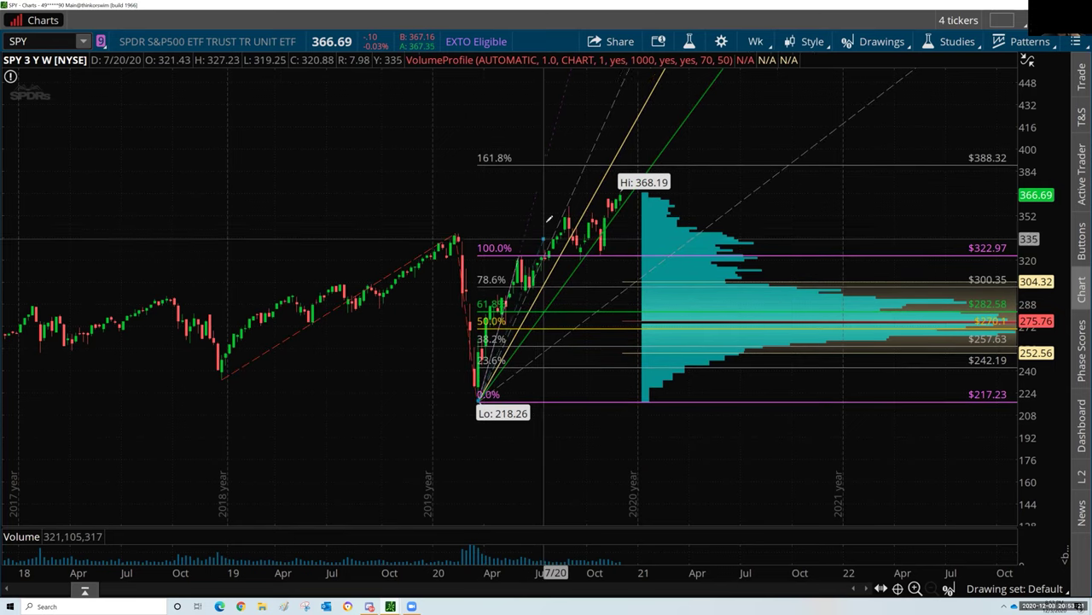
pyautogui.click(519, 253)
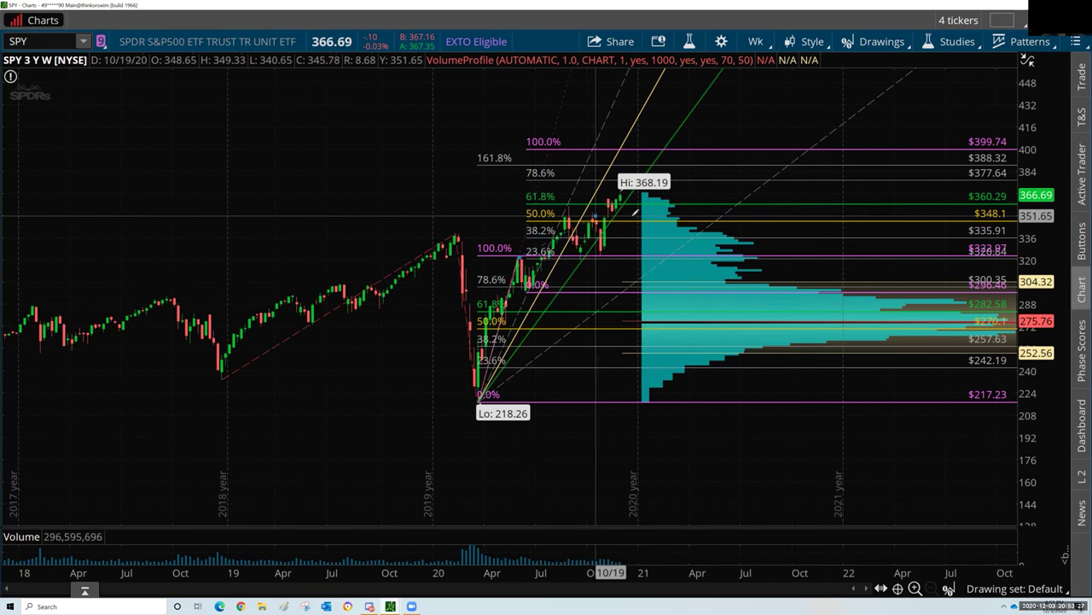
pyautogui.rightClick(565, 233)
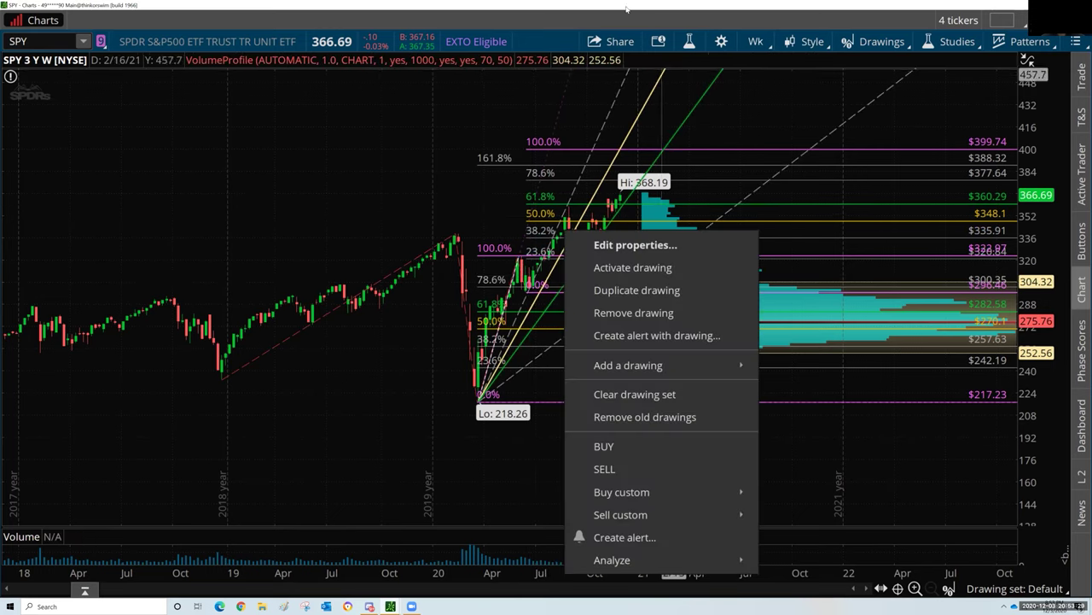
pyautogui.click(524, 215)
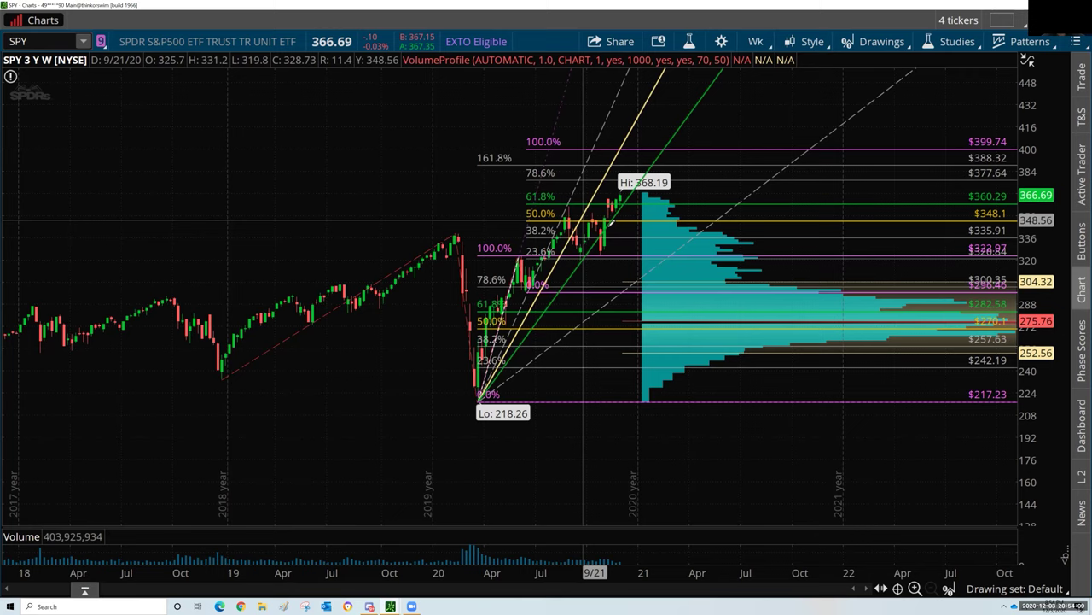
# Draw a rectangle over the smaller extension's 50–61.8% zone, from about 361.2 in June 2020 to about 350.41 in November 2021
pyautogui.click(879, 42)
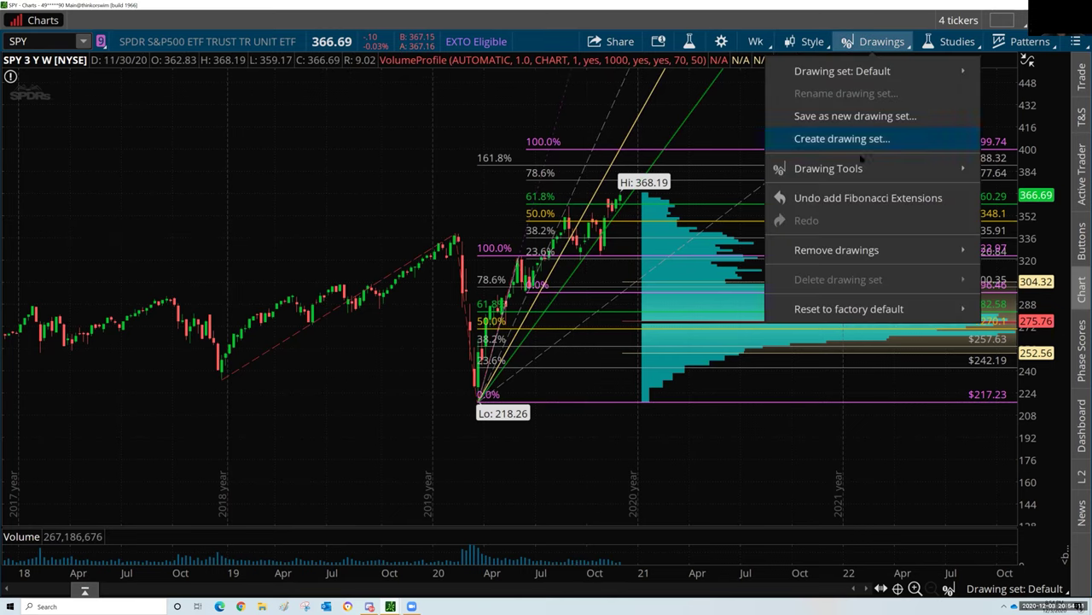
pyautogui.moveTo(929, 177)
pyautogui.click(996, 292)
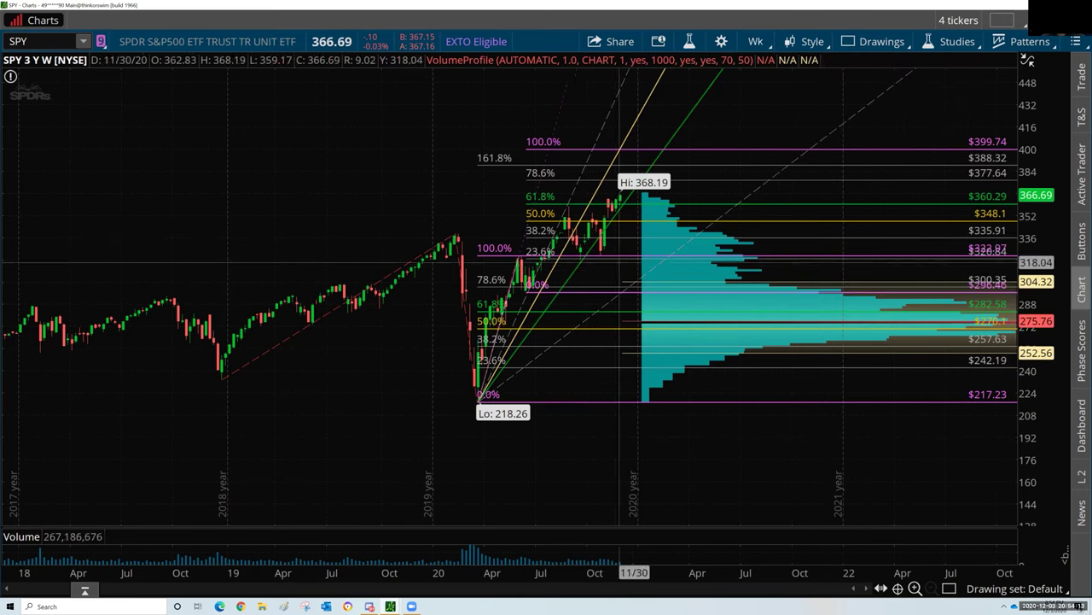
pyautogui.click(520, 202)
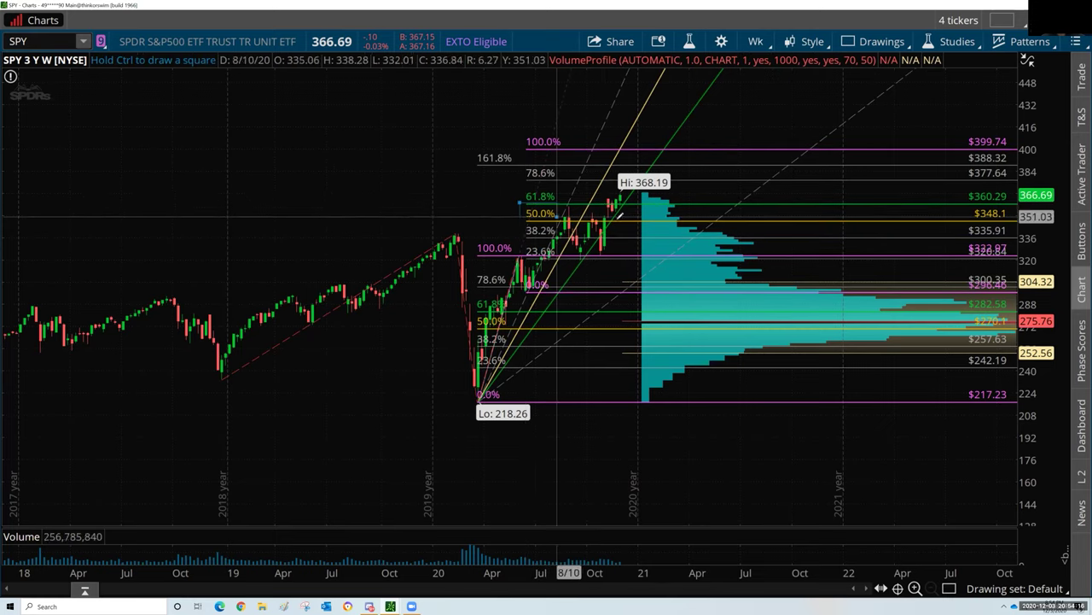
pyautogui.click(814, 218)
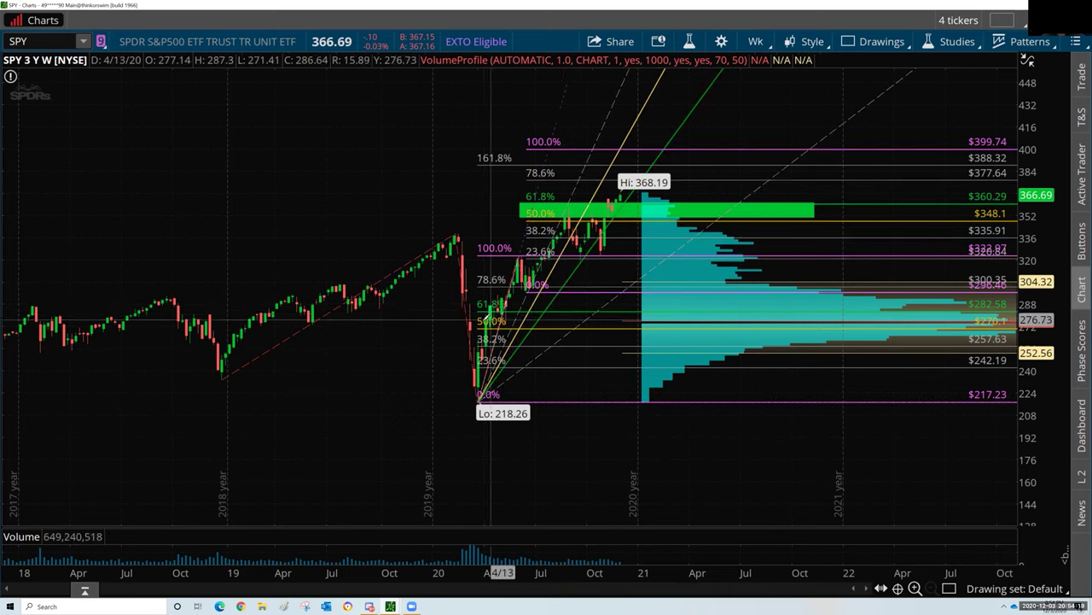
# Draw rectangles over the larger extension's 50–61.8% zone, along its 100% level, and just above the smaller extension's 0% level
pyautogui.click(484, 316)
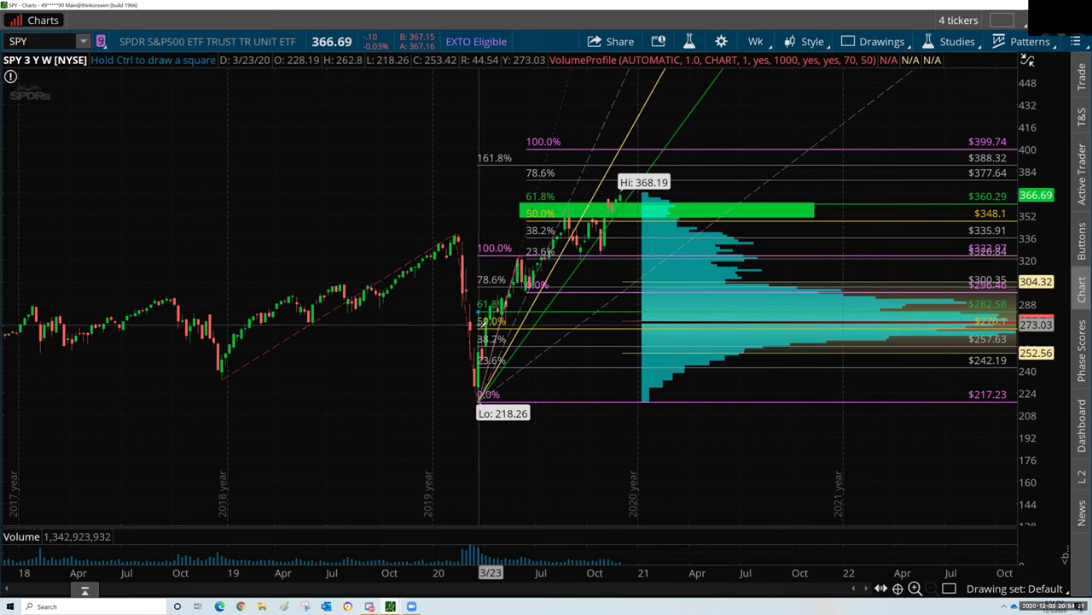
pyautogui.click(928, 325)
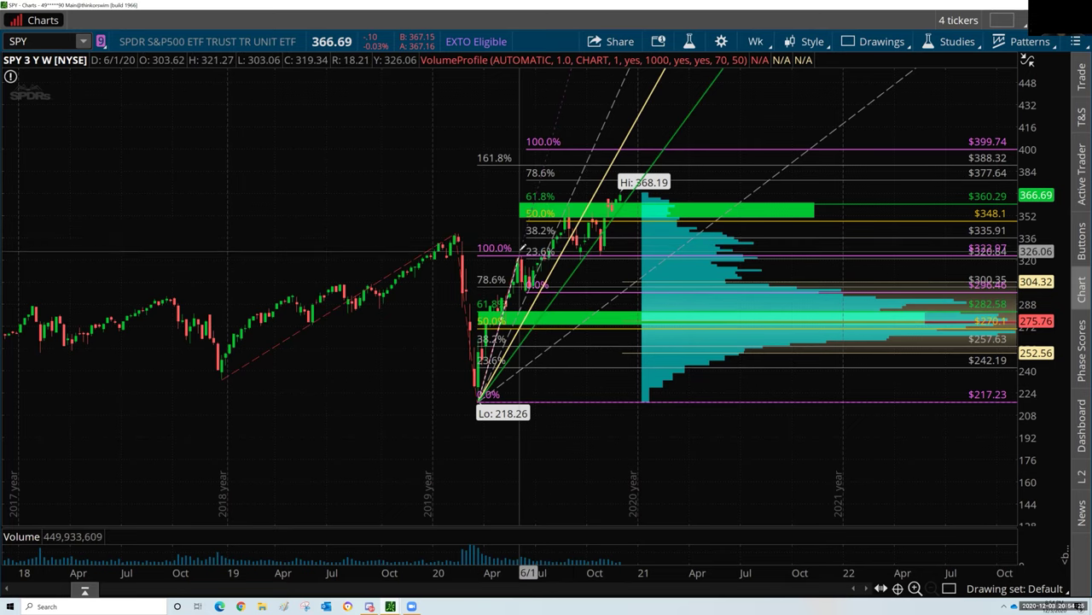
pyautogui.click(523, 258)
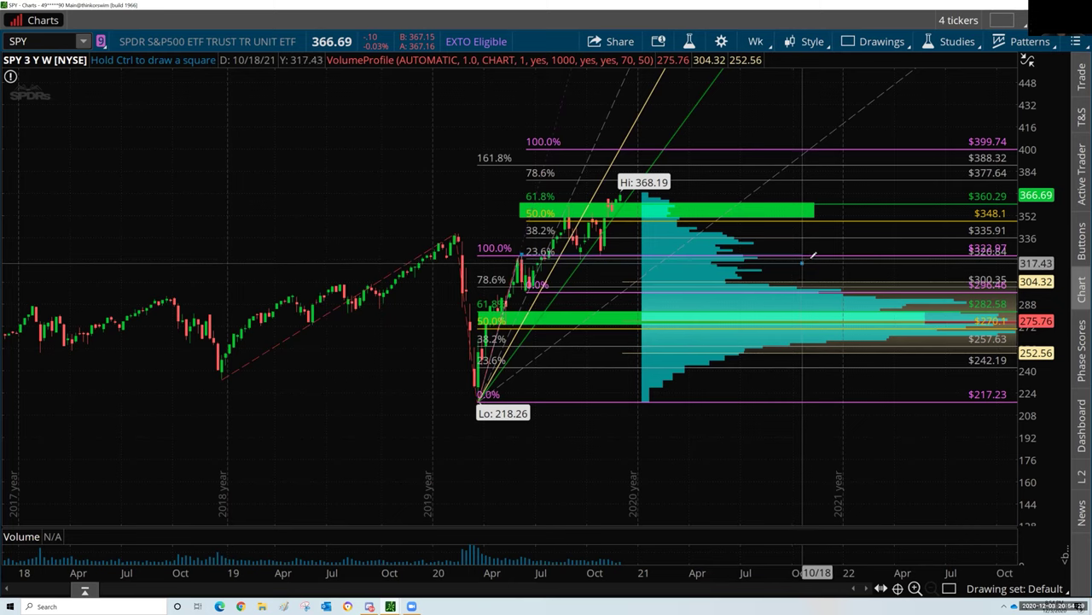
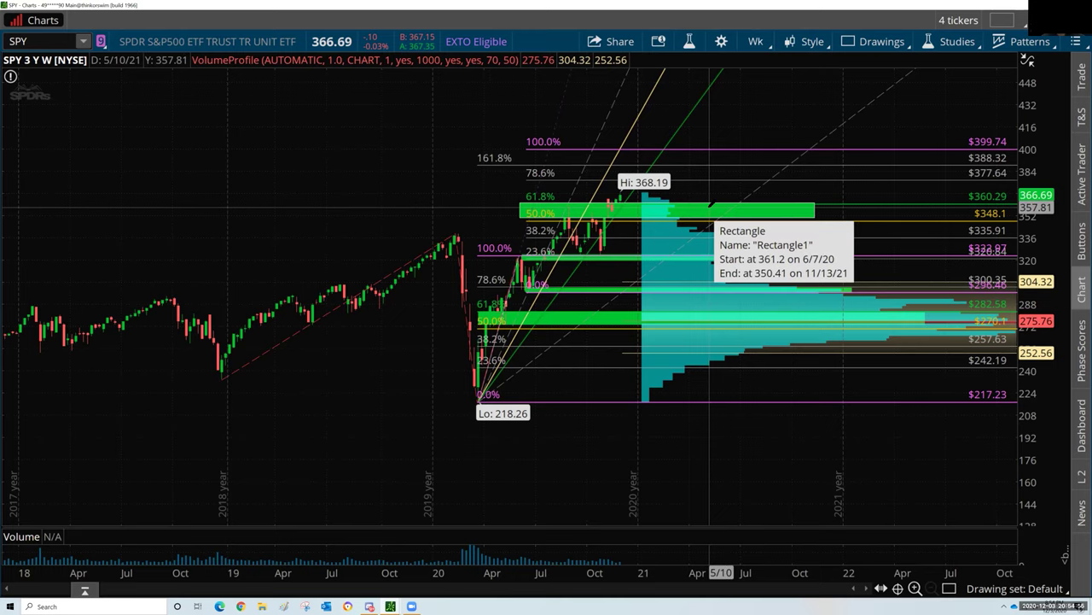
# Remove the two rectangles covering the 50–61.8% zones of both Fibonacci extensions
pyautogui.rightClick(710, 205)
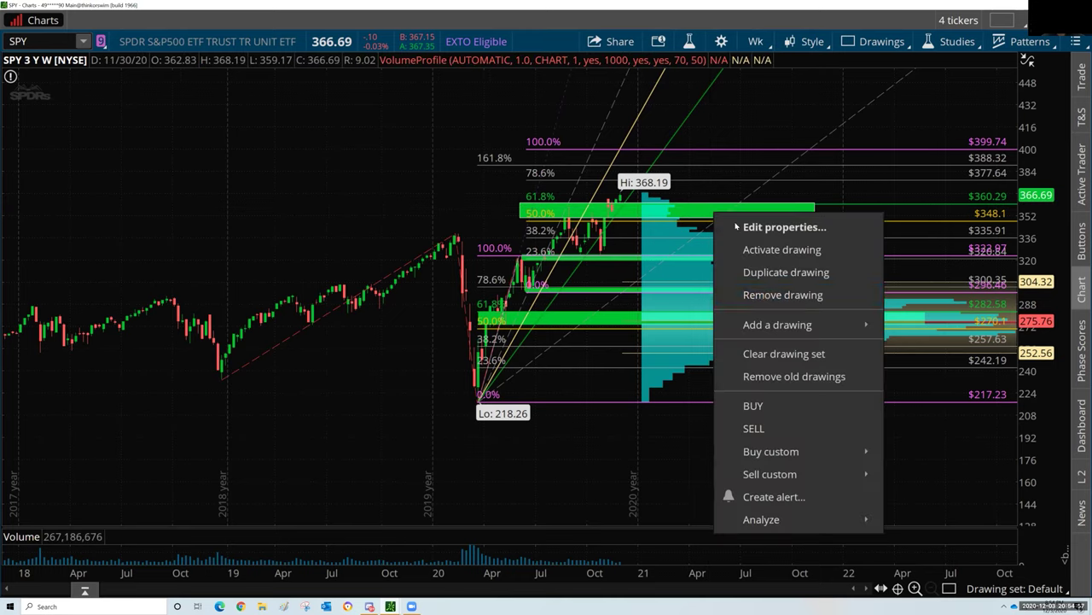
pyautogui.click(768, 294)
pyautogui.rightClick(593, 268)
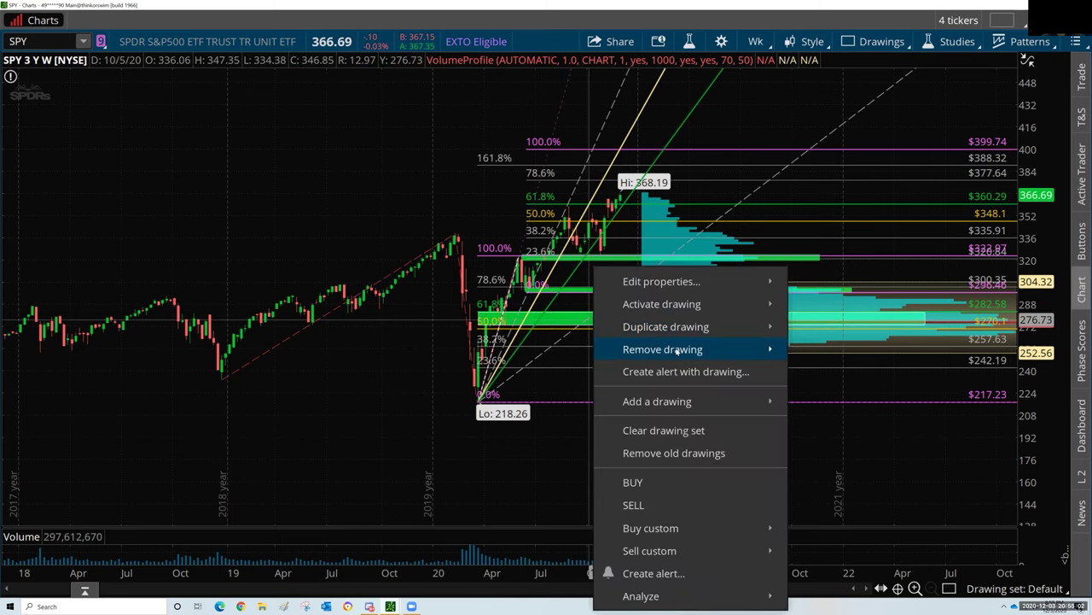
pyautogui.rightClick(559, 321)
pyautogui.click(632, 372)
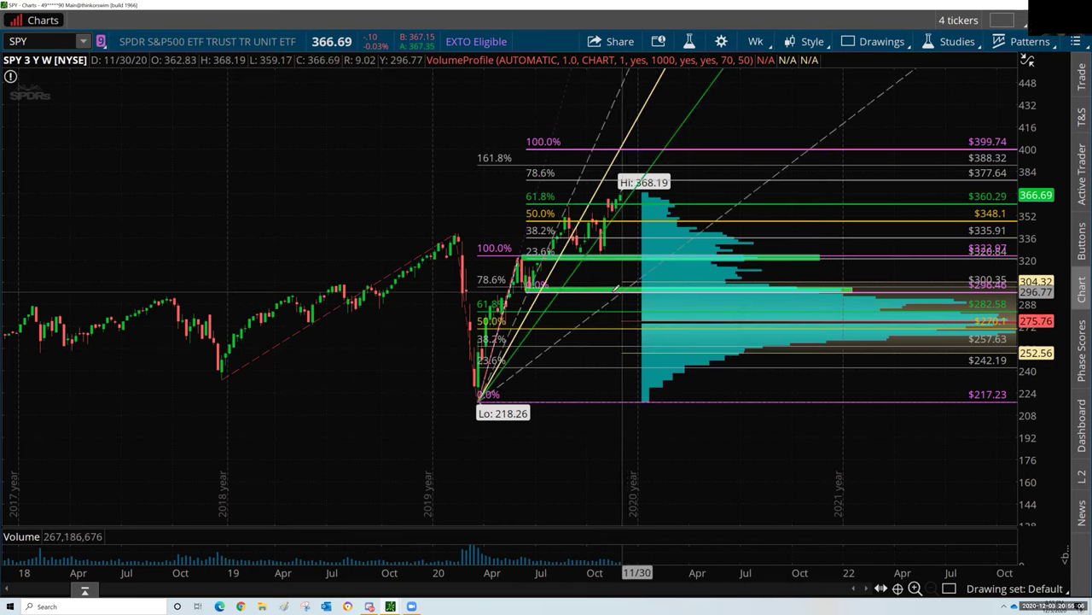
# Duplicate the rectangle just above the smaller extension's 0% level and place the copy over the original
pyautogui.rightClick(603, 285)
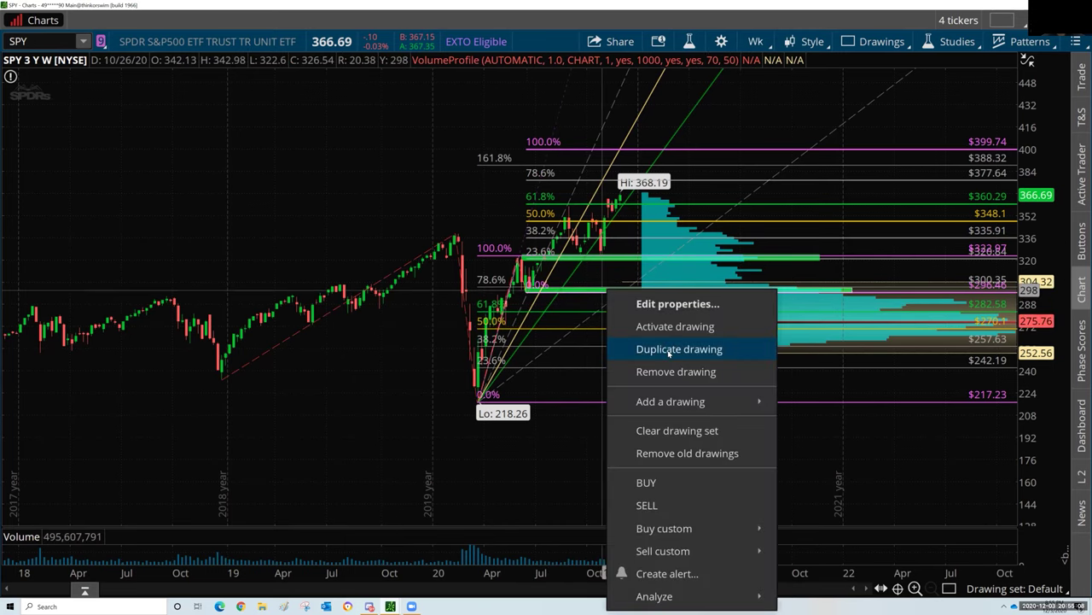
pyautogui.click(671, 349)
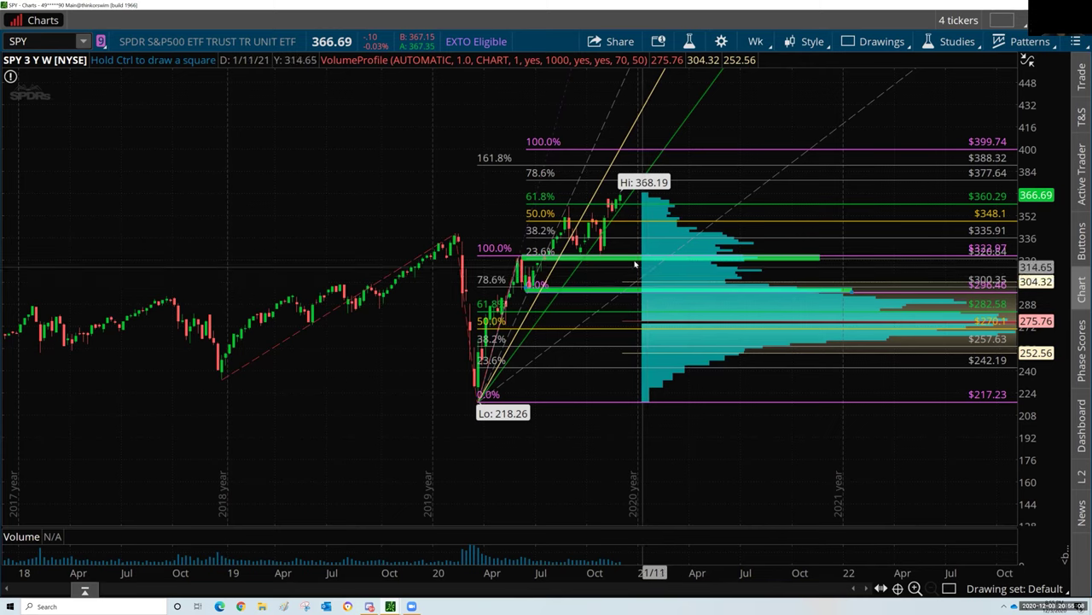
pyautogui.click(589, 289)
pyautogui.rightClick(604, 288)
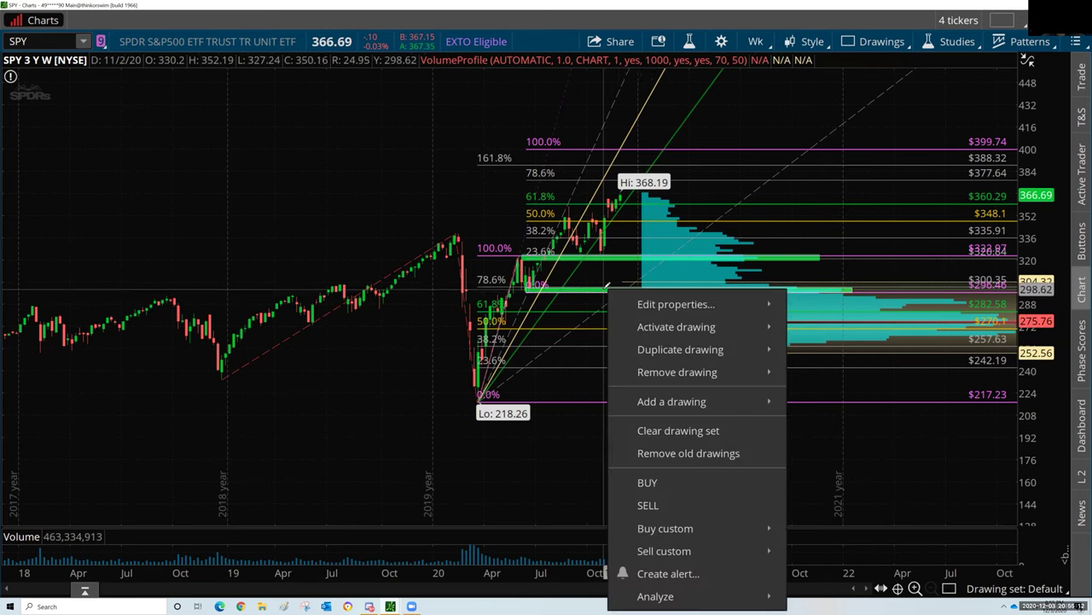
pyautogui.moveTo(665, 353)
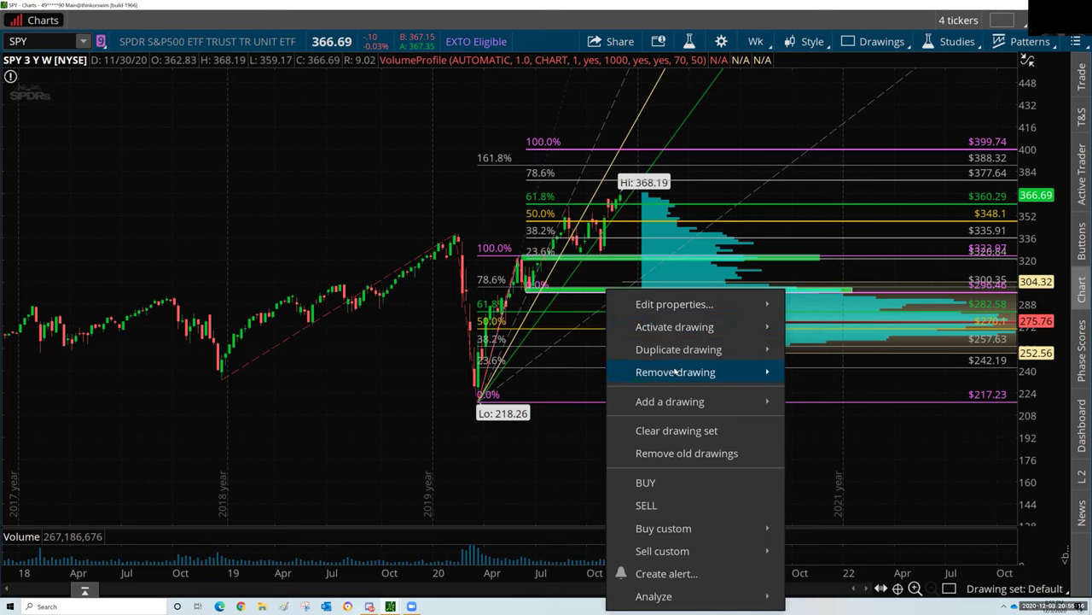
pyautogui.moveTo(676, 373)
pyautogui.moveTo(680, 394)
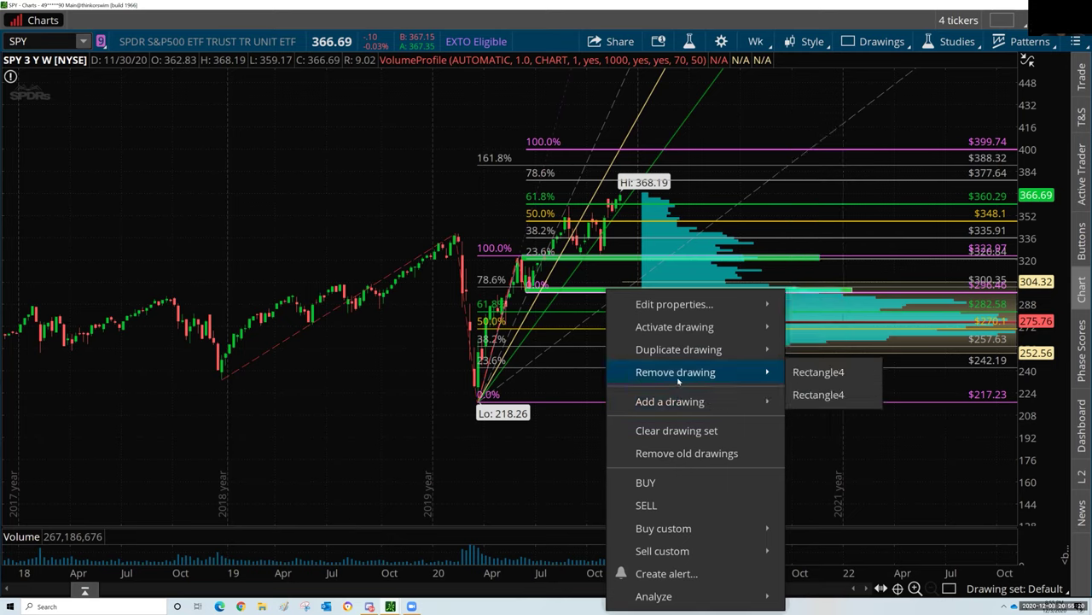
pyautogui.moveTo(615, 348)
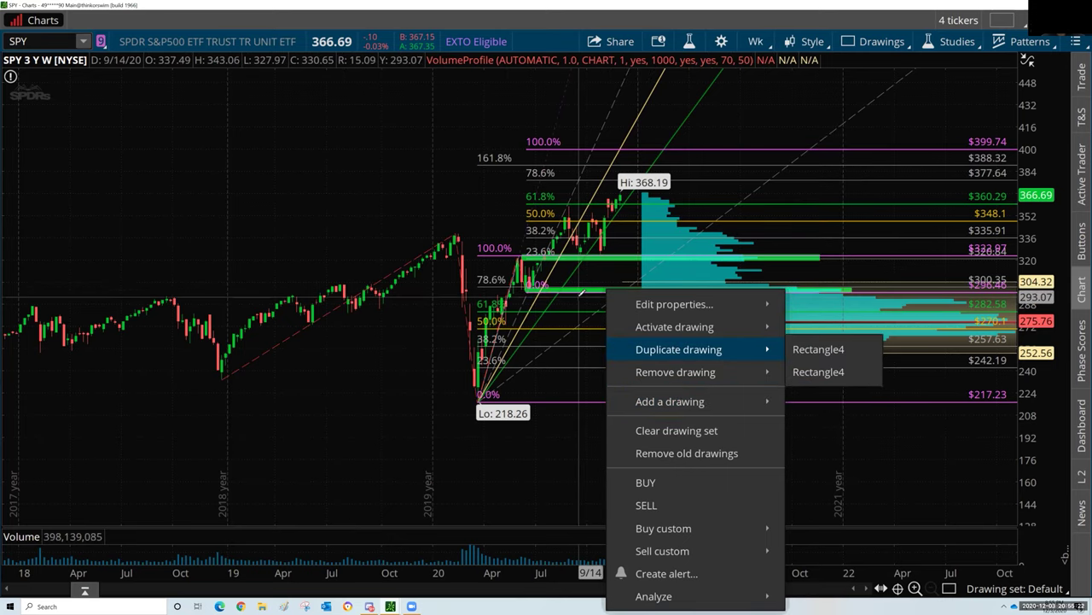
pyautogui.moveTo(587, 288)
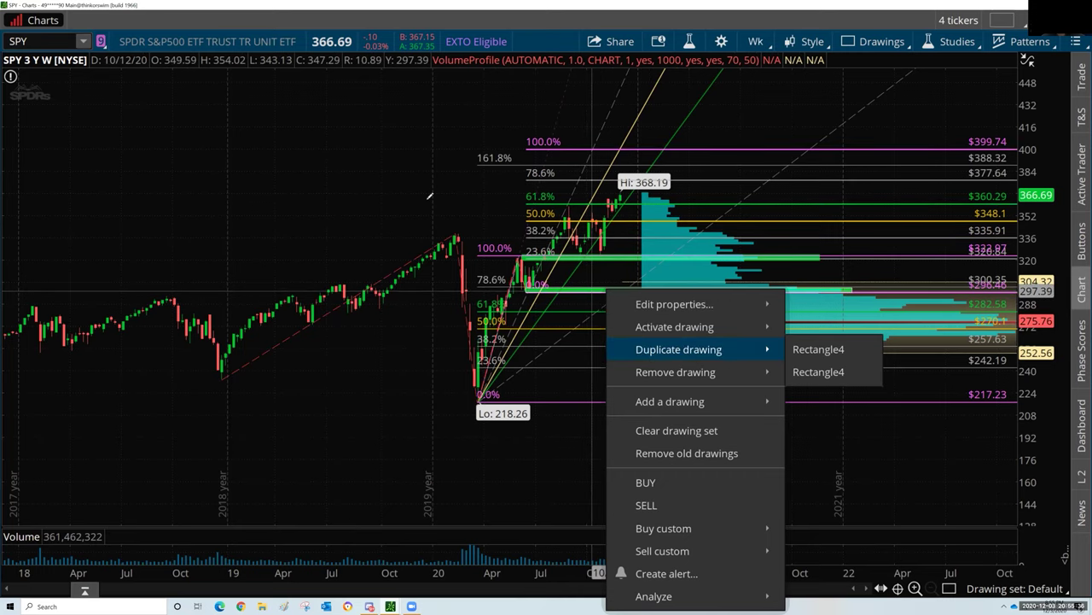
# Look over the available drawing tools and examine SPY's 2020 weekly pullbacks against the Fibonacci fan lines, extension levels and green rectangles
pyautogui.moveTo(194, 132); pyautogui.dragTo(734, 451)
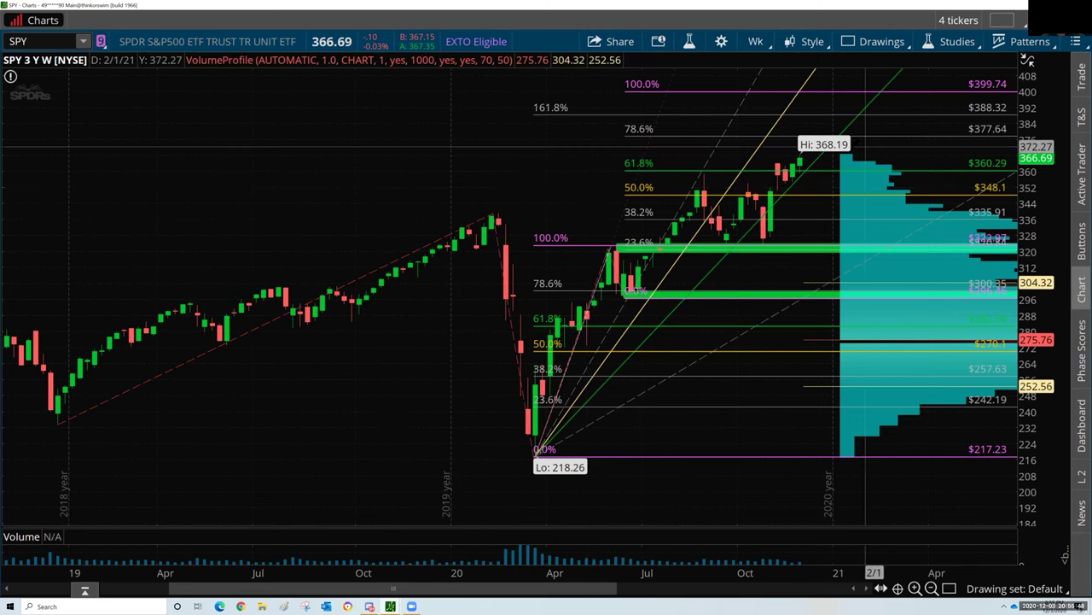
pyautogui.moveTo(852, 134)
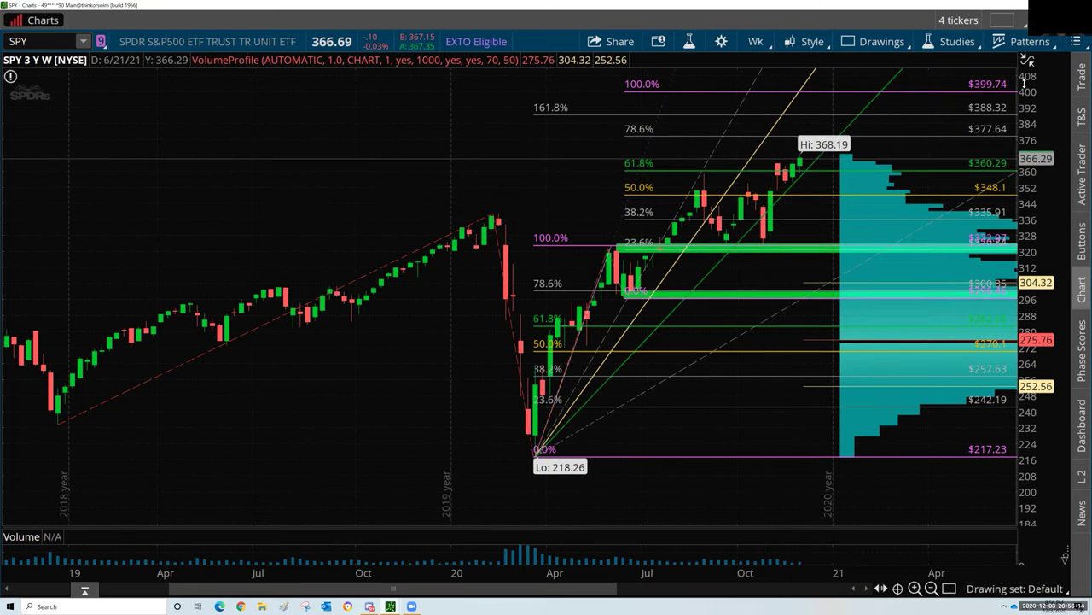
pyautogui.click(811, 41)
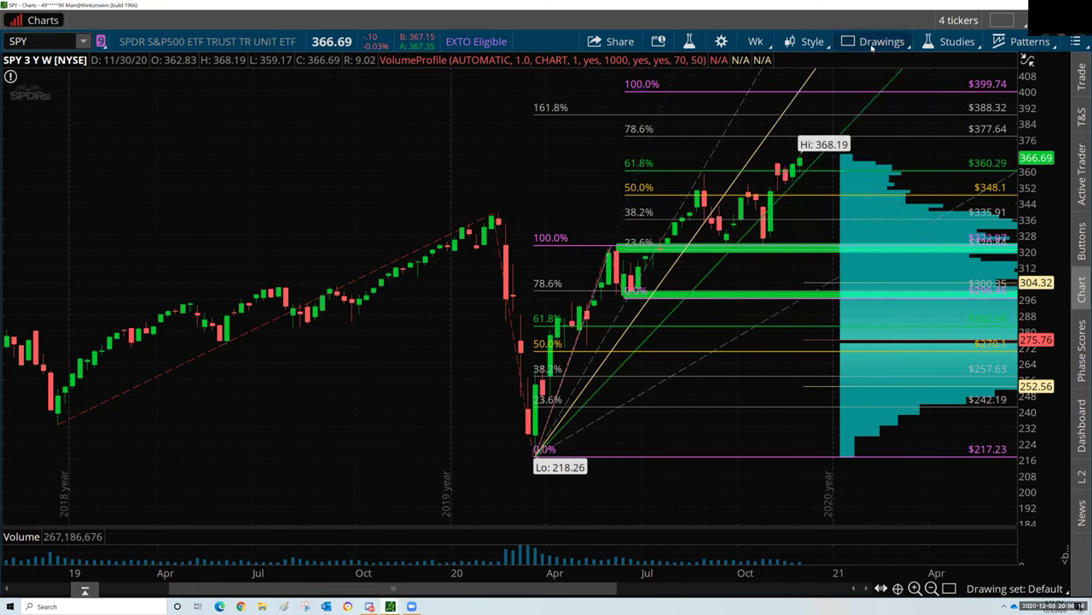
pyautogui.click(879, 41)
pyautogui.moveTo(883, 168)
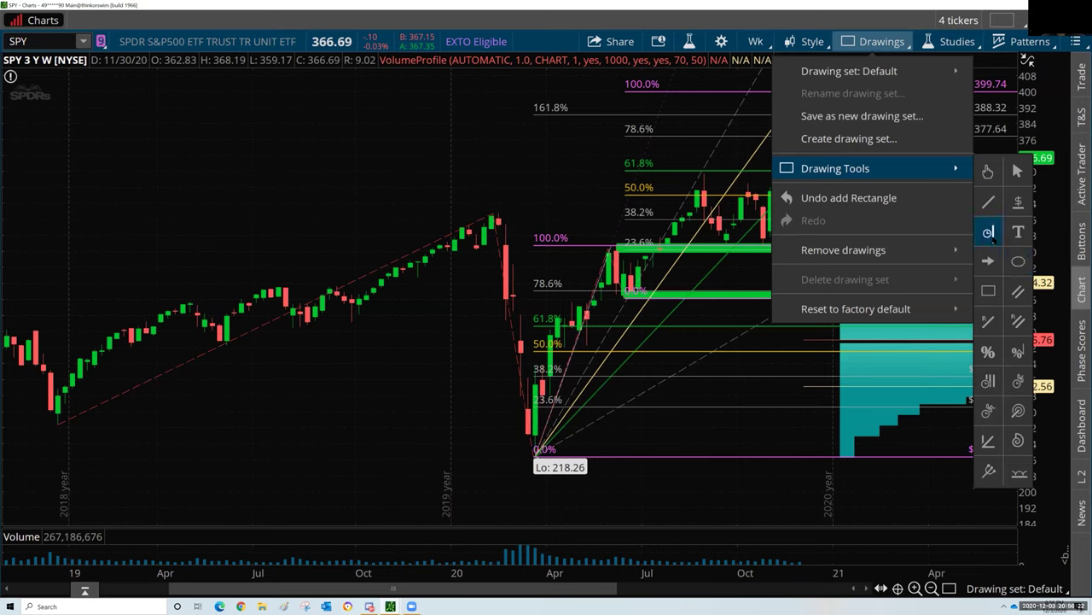
pyautogui.click(577, 42)
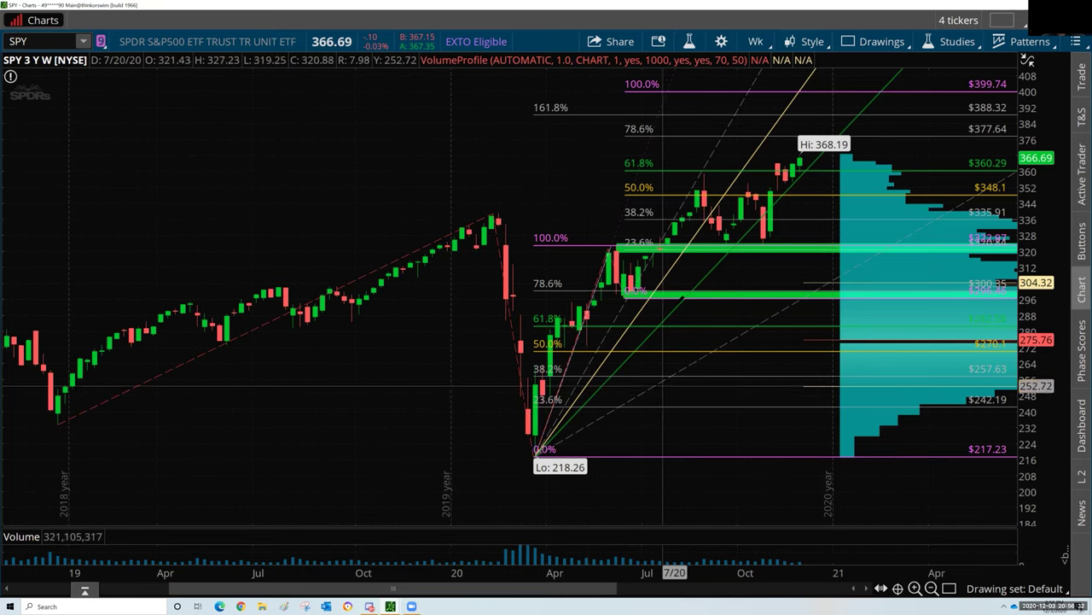
pyautogui.moveTo(710, 247)
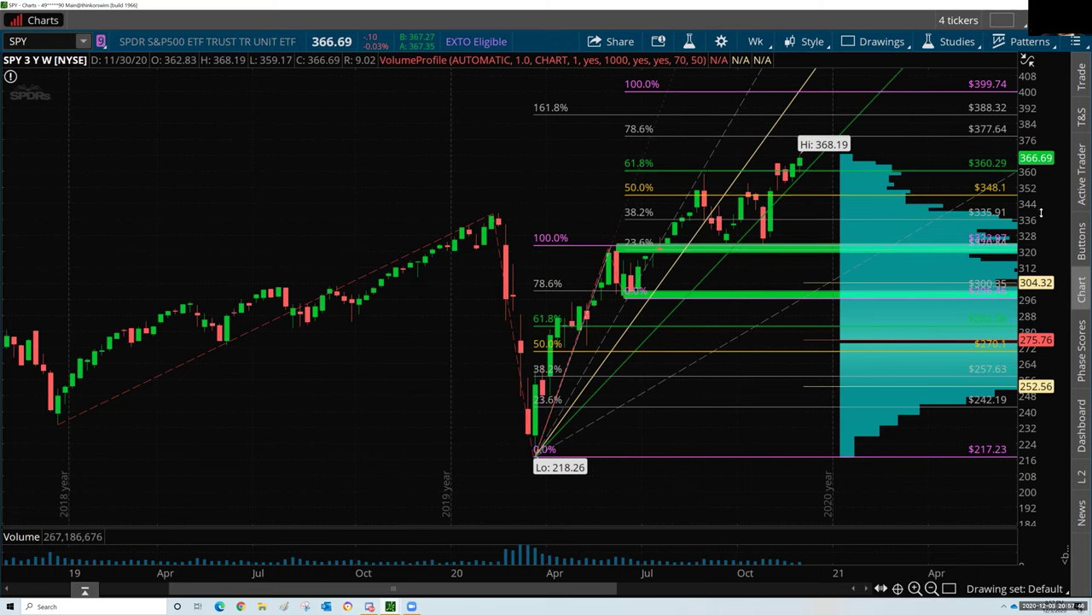
pyautogui.moveTo(1042, 213); pyautogui.dragTo(1040, 224)
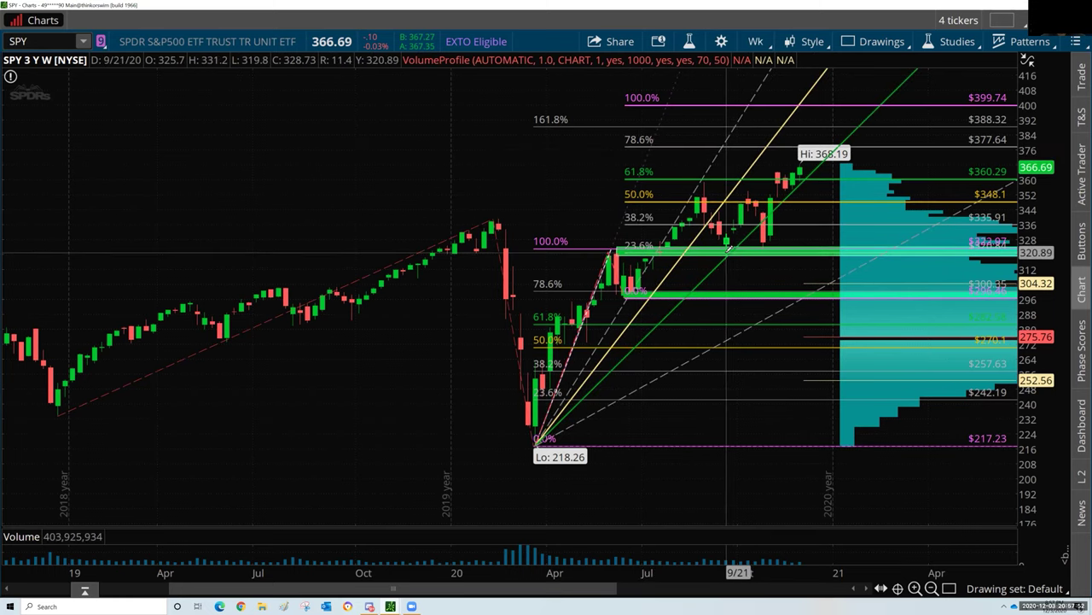
pyautogui.moveTo(728, 247)
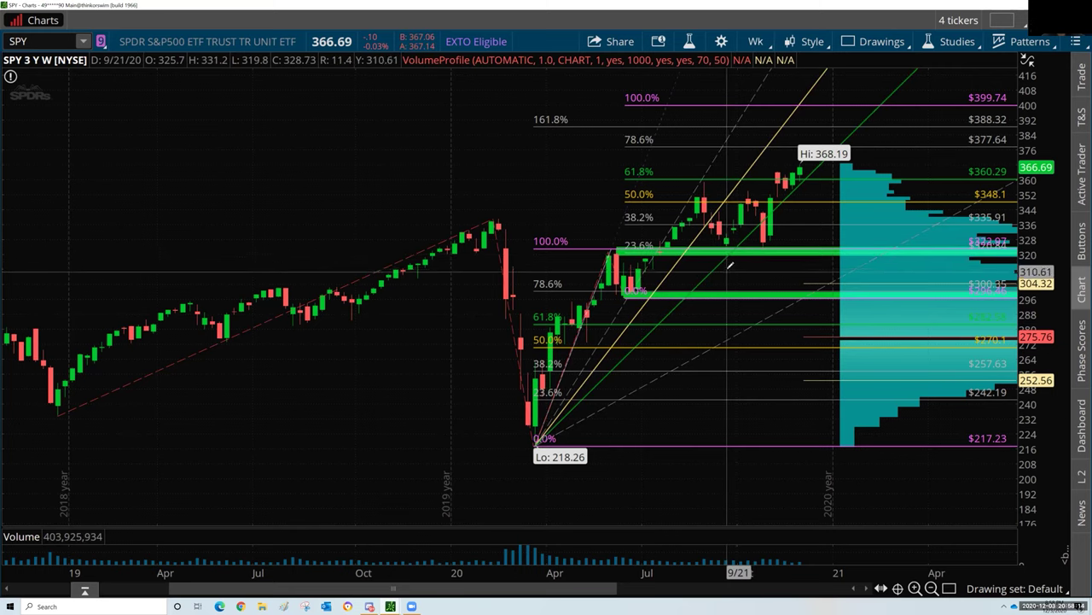
pyautogui.moveTo(728, 257)
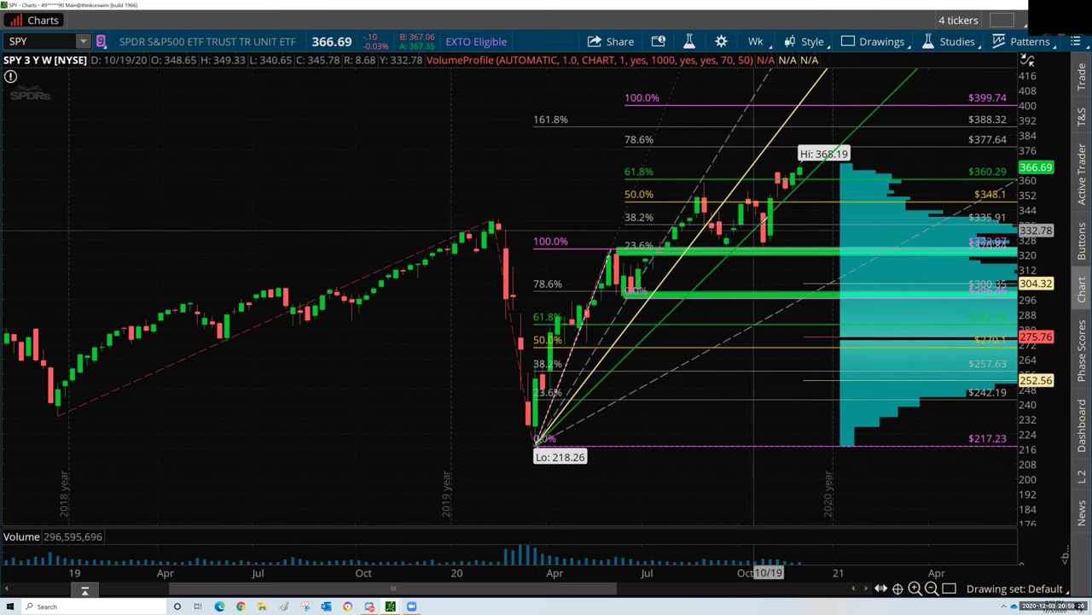
pyautogui.moveTo(765, 243)
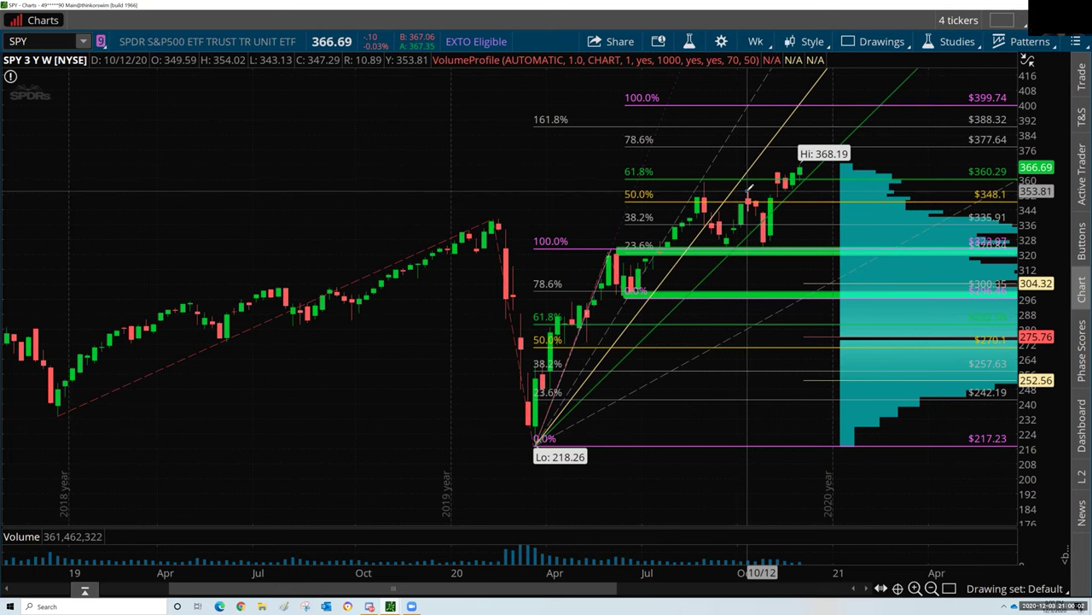
# Examine SPY's weekly rally from the March 2020 low up close, comparing it with the fan lines, extension levels and volume profile
pyautogui.scroll(-2, 747, 186)
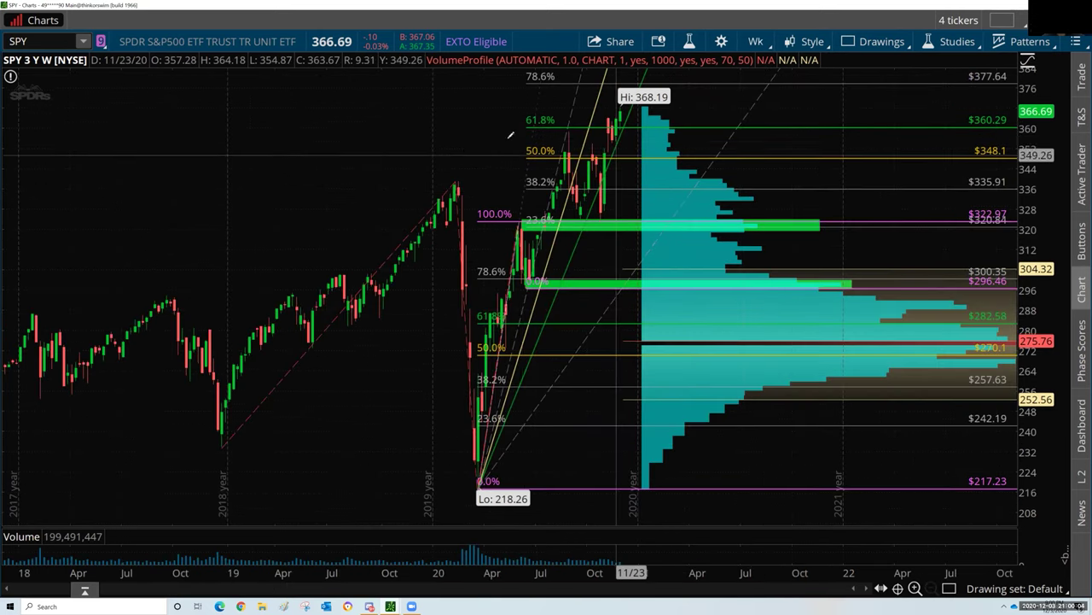
pyautogui.rightClick(483, 141)
pyautogui.press('Escape')
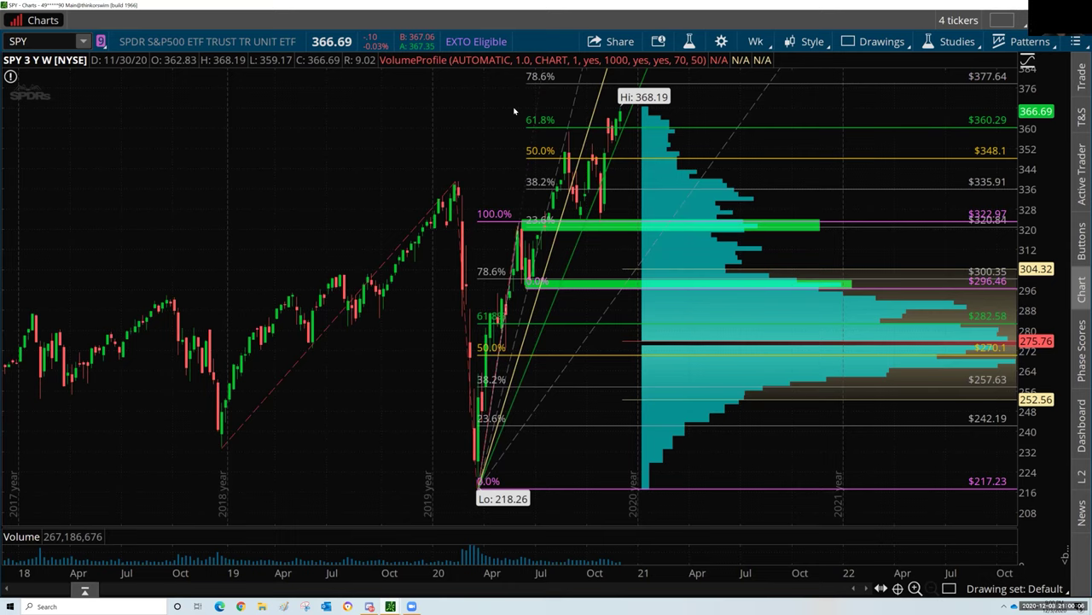
pyautogui.moveTo(965, 162); pyautogui.dragTo(438, 167)
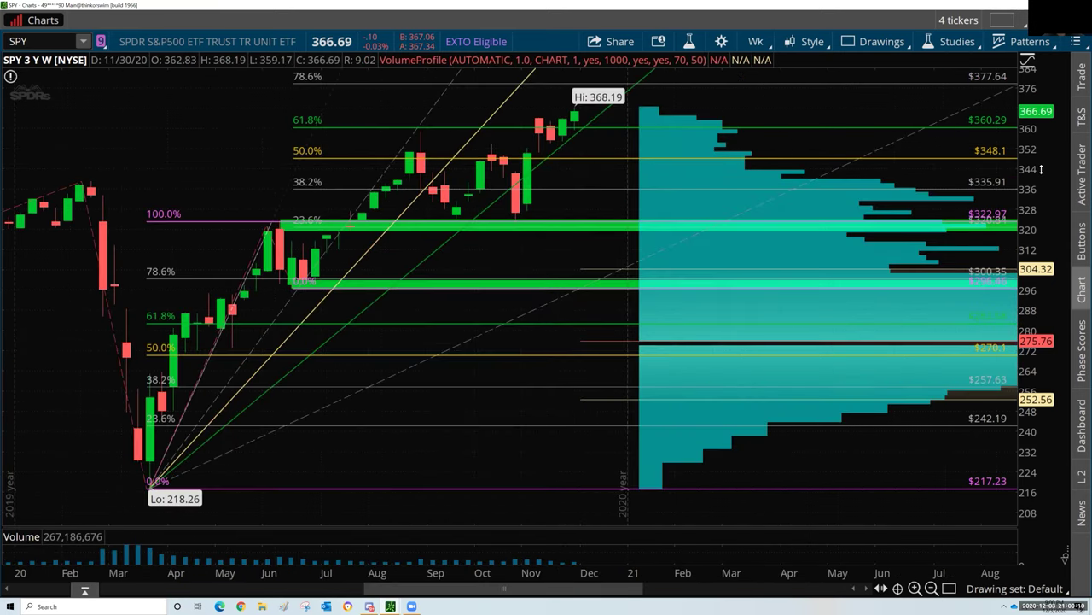
pyautogui.moveTo(1041, 169); pyautogui.dragTo(1041, 204)
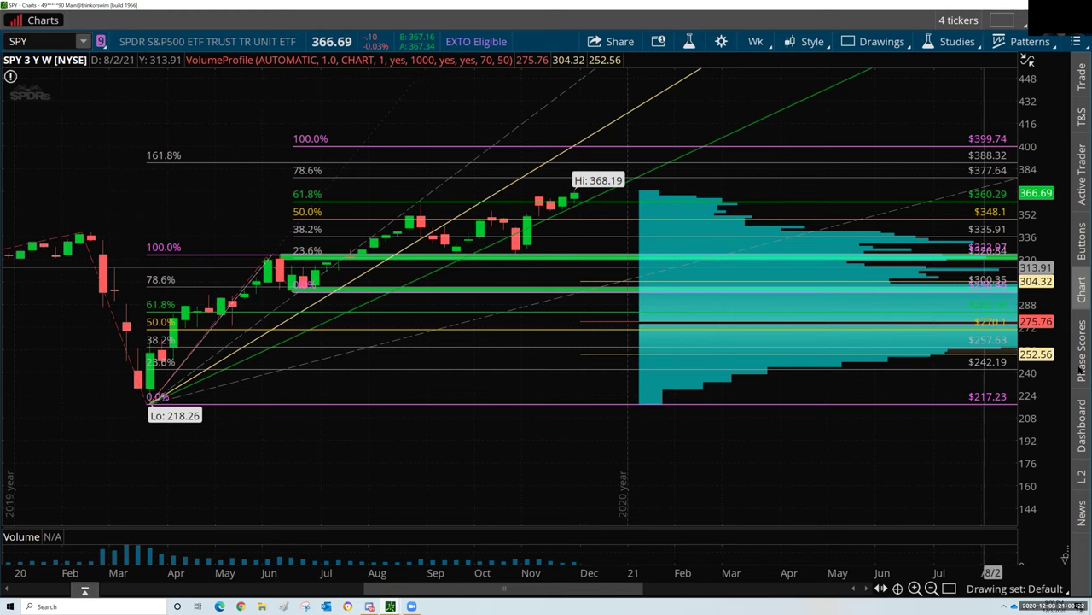
pyautogui.moveTo(1051, 389); pyautogui.dragTo(1048, 333)
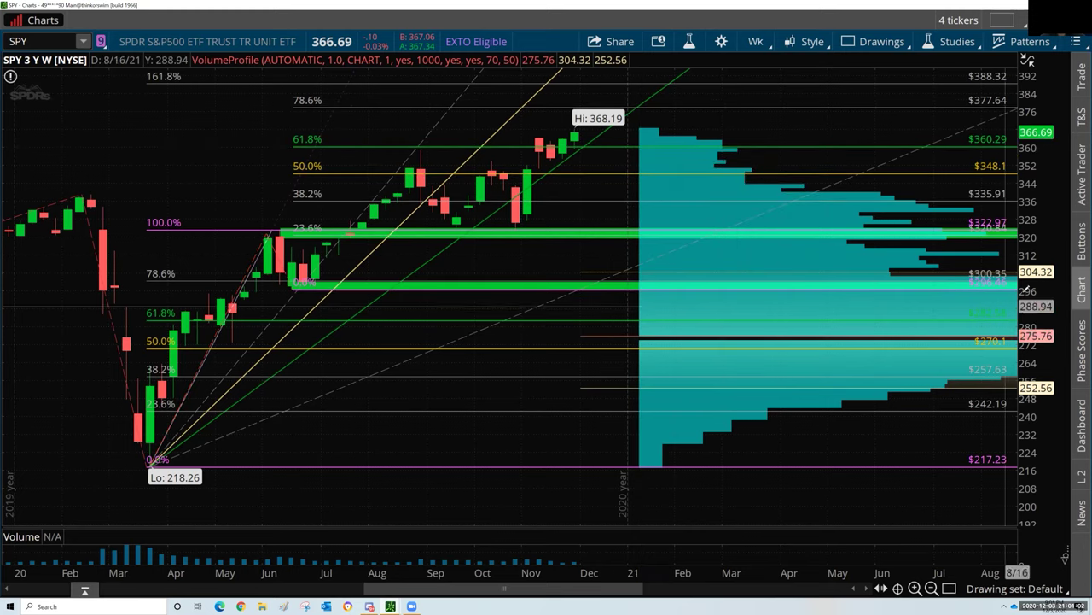
pyautogui.scroll(3, 683, 384)
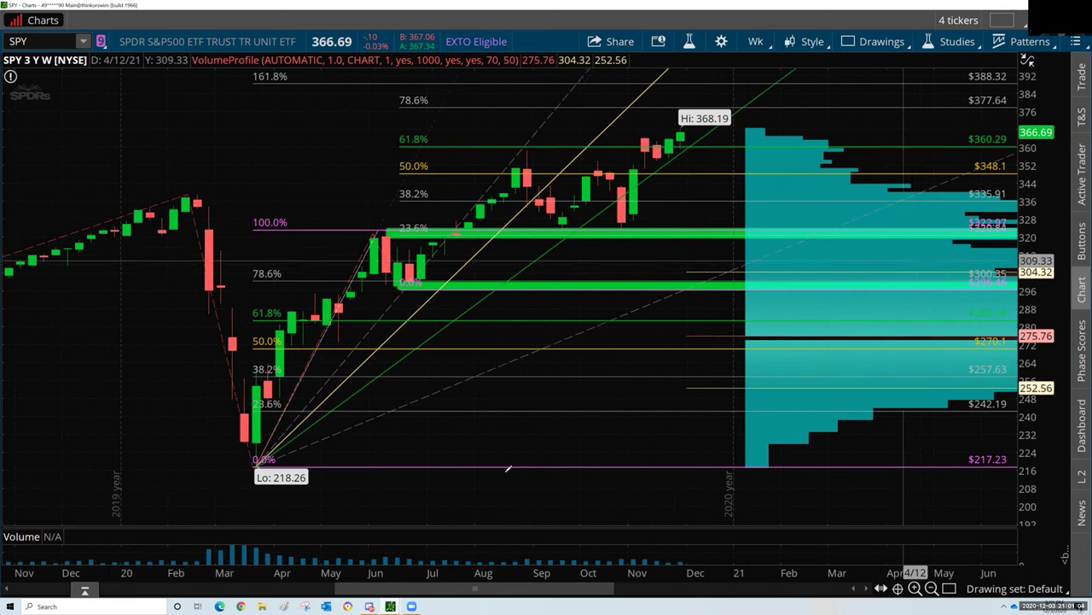
pyautogui.scroll(5, 435, 570)
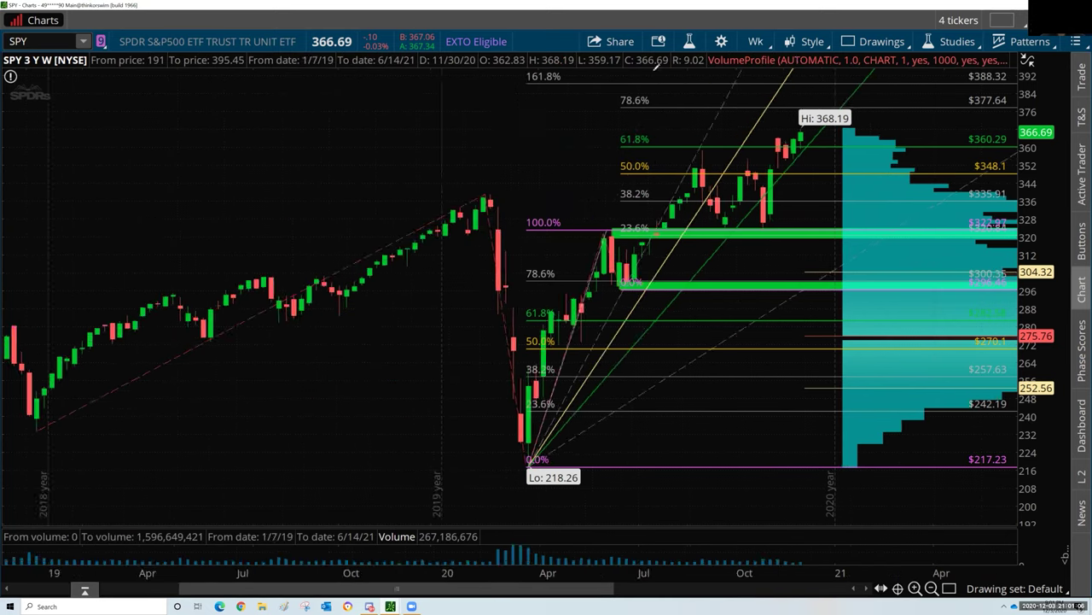
# View the SPY chart on the 5 D : 15m and 20 D : 1h time frames
pyautogui.click(756, 42)
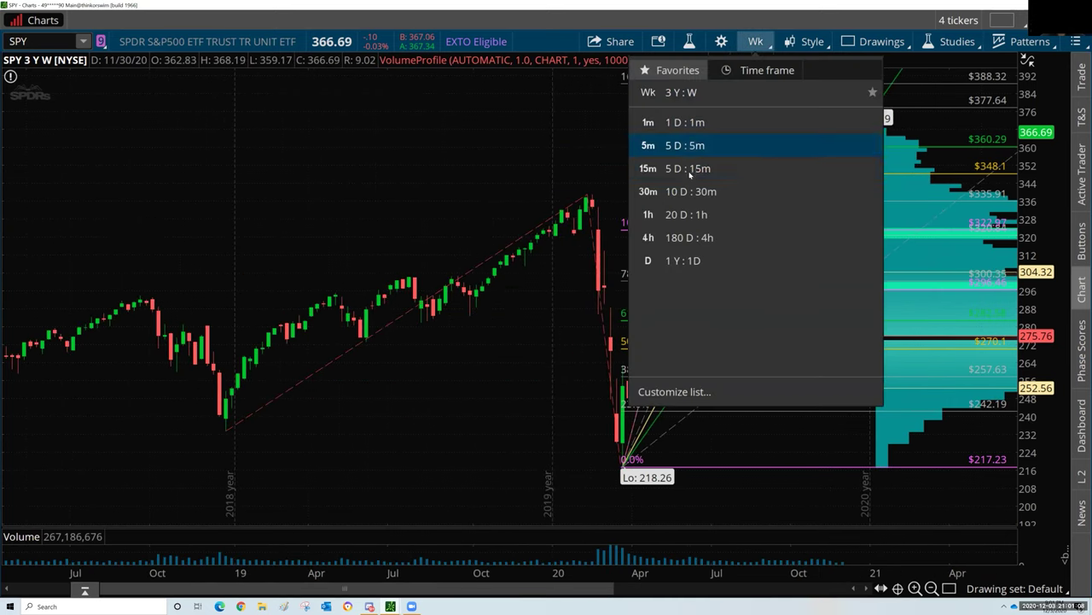
pyautogui.click(695, 169)
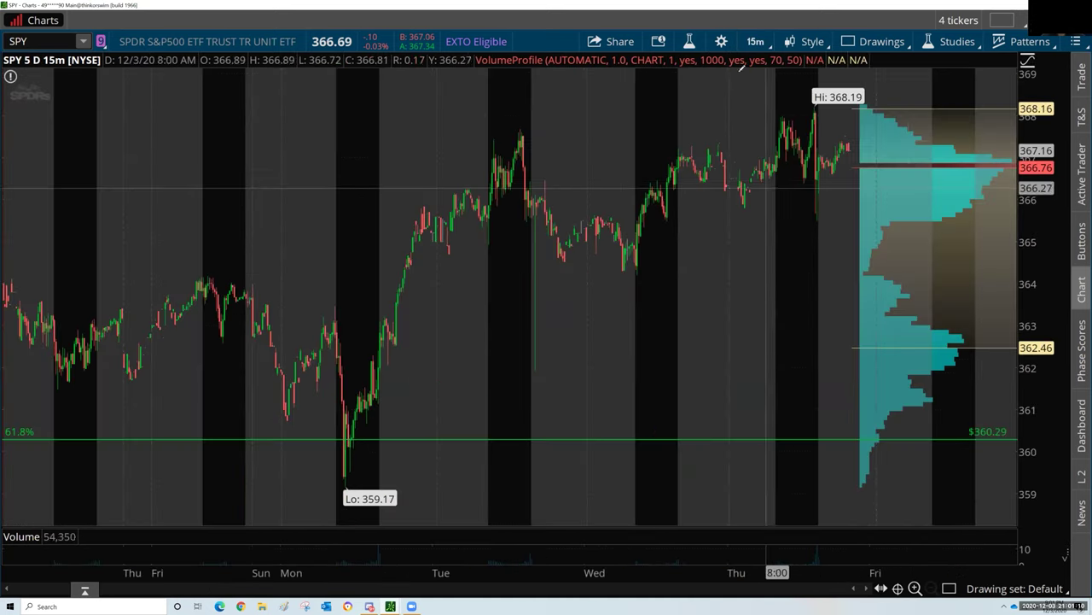
pyautogui.click(754, 42)
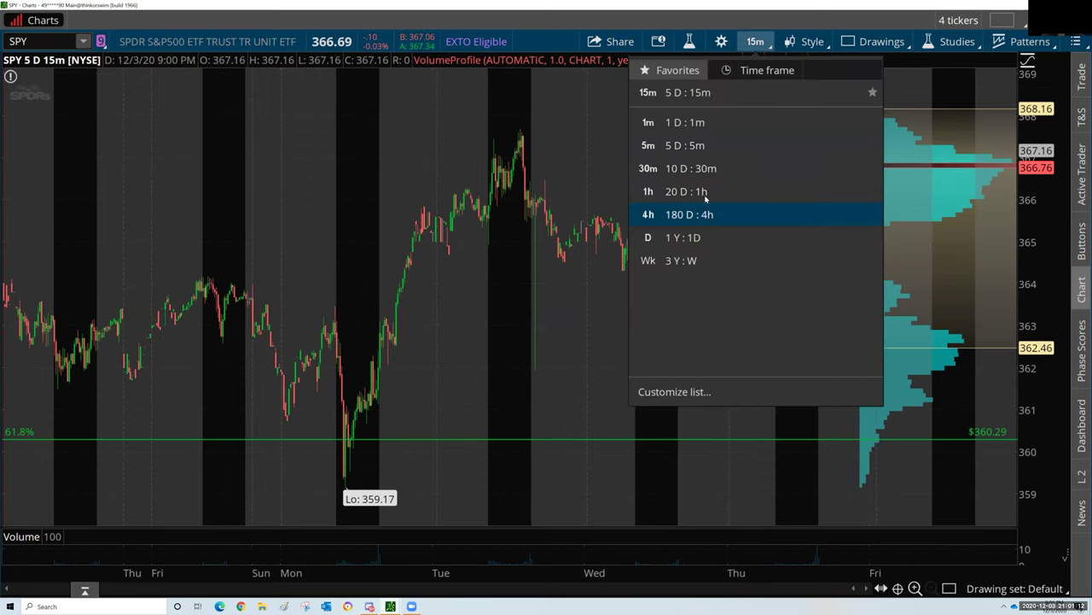
pyautogui.click(705, 193)
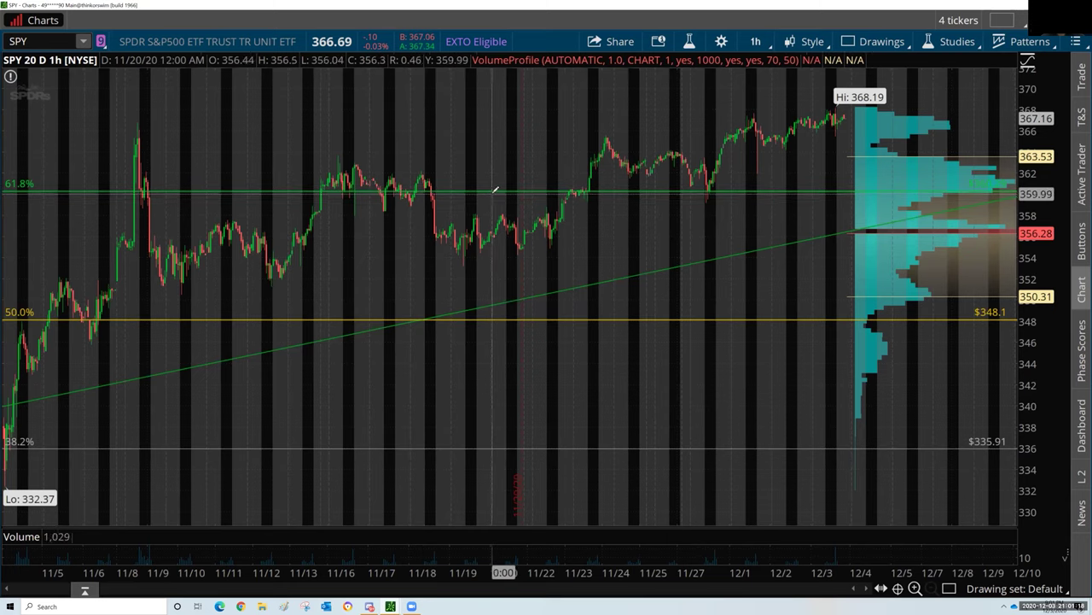
# Change the SPY chart type to Equivolume and set the time frame to 180 D : 4h
pyautogui.moveTo(498, 185)
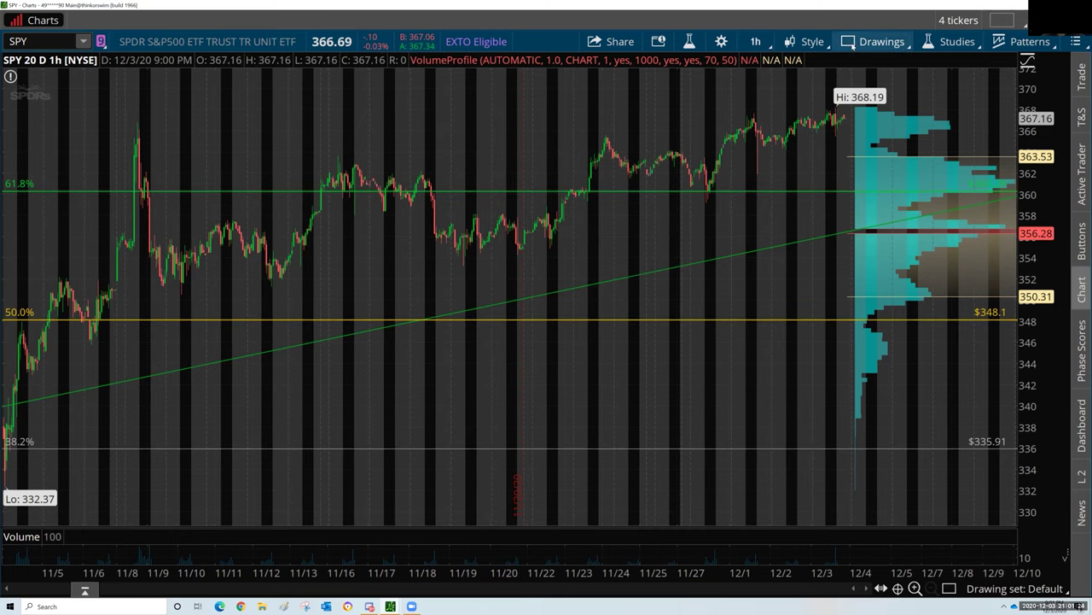
pyautogui.click(802, 43)
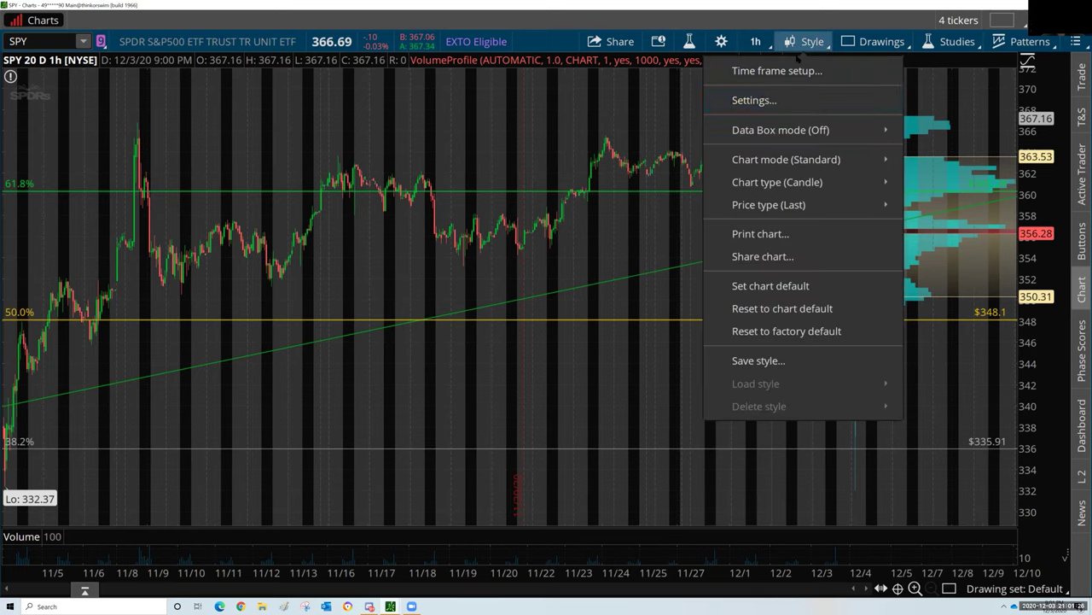
pyautogui.moveTo(812, 181)
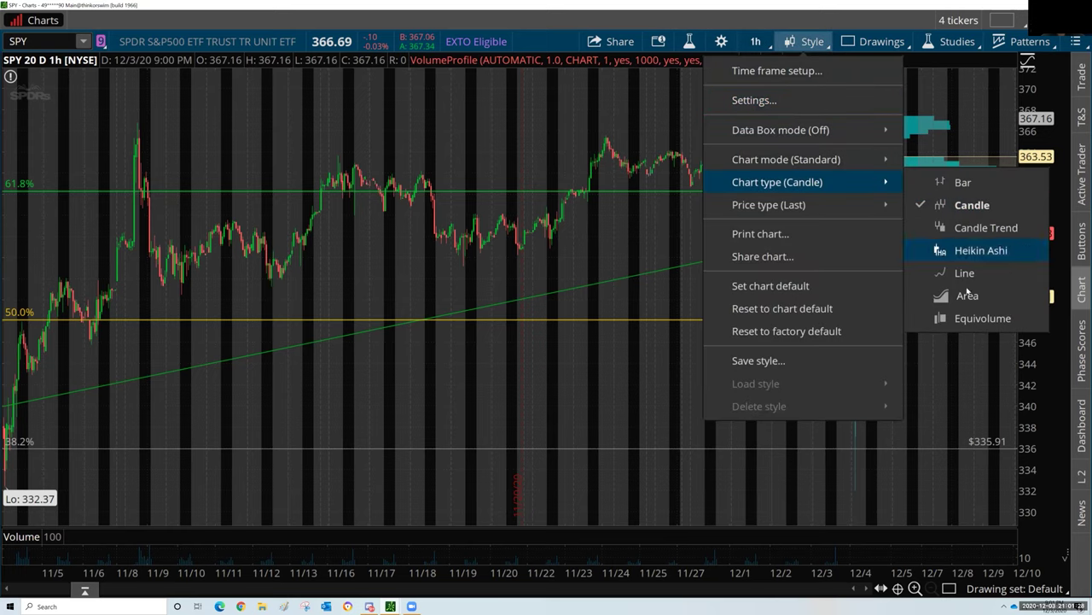
pyautogui.click(960, 318)
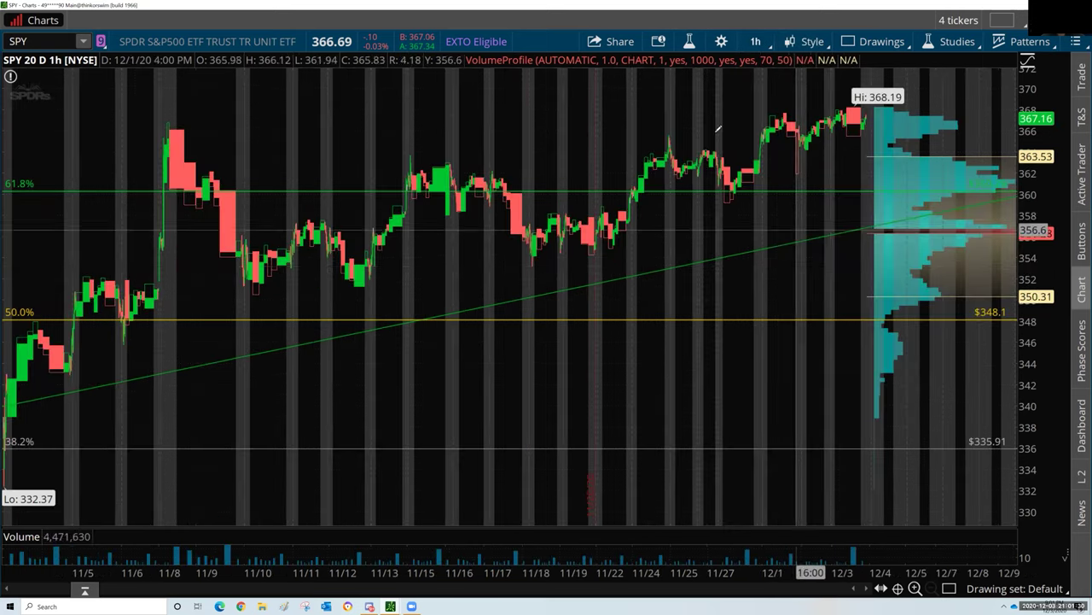
pyautogui.click(756, 41)
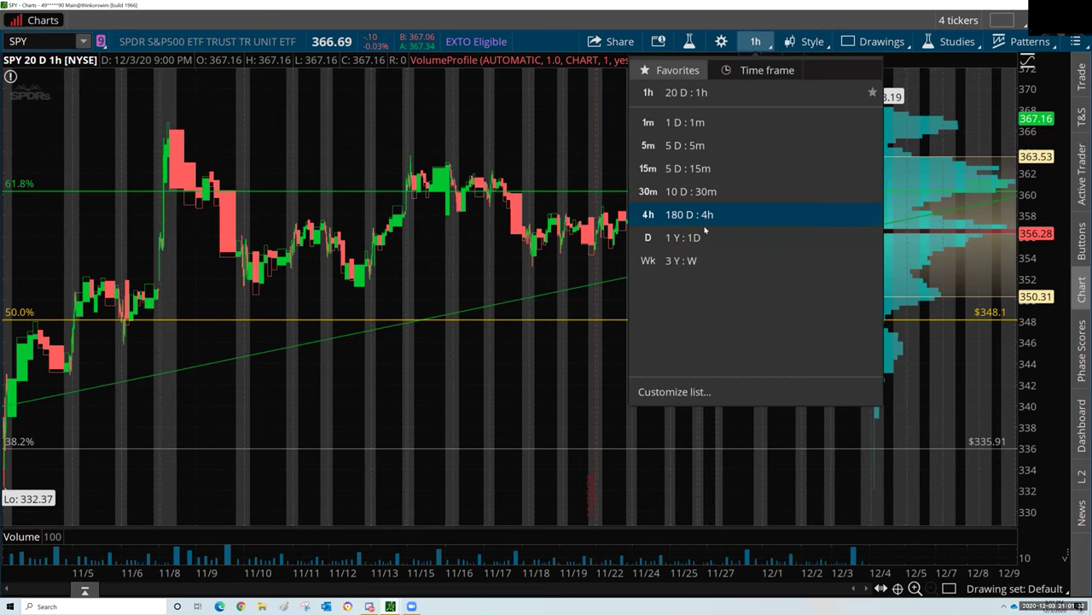
pyautogui.click(698, 220)
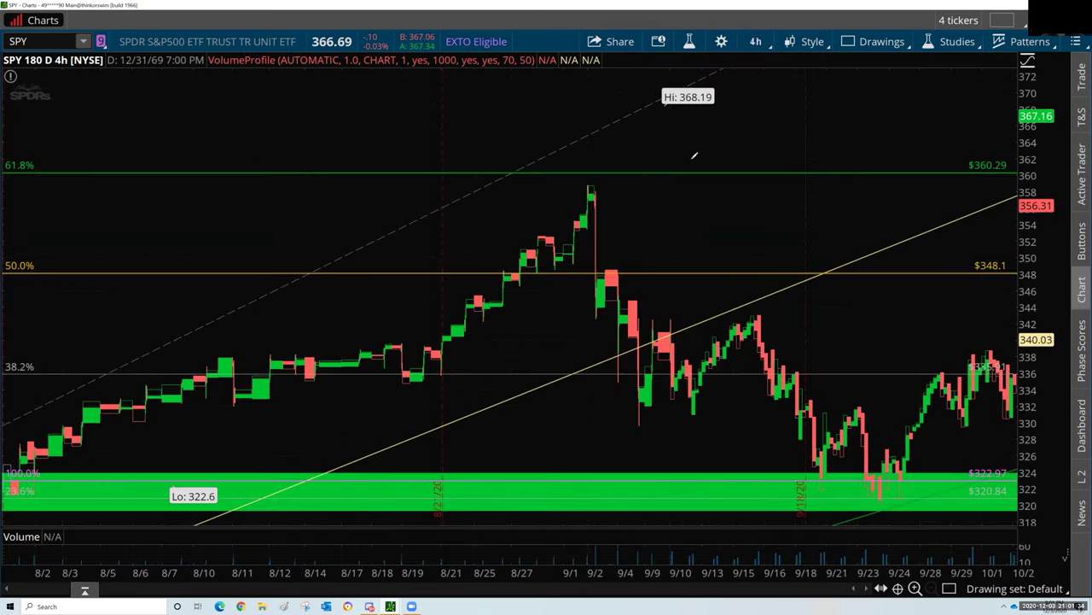